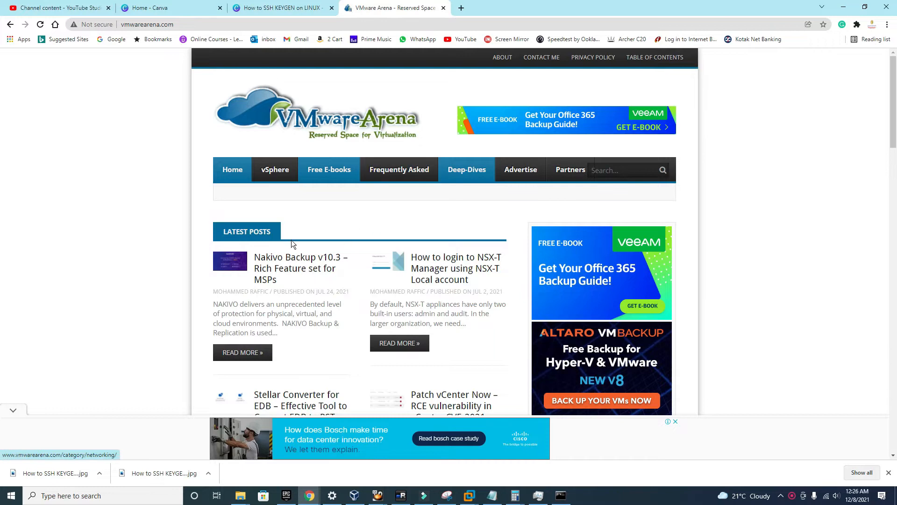
Scroll through the current browser page
{"action": "mouse_move", "coordinate": [278, 177]}
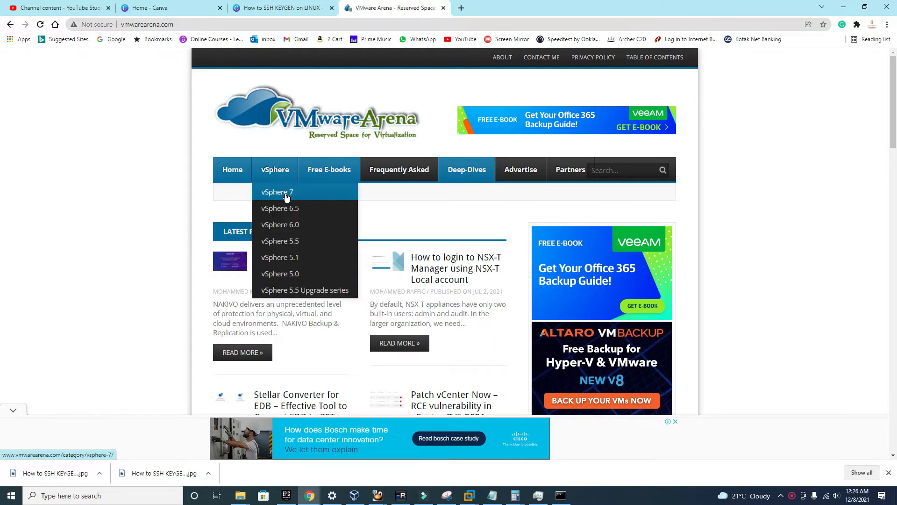
{"action": "scroll", "coordinate": [316, 296], "scroll_direction": "down", "scroll_amount": 4}
{"action": "scroll", "coordinate": [289, 262], "scroll_direction": "up", "scroll_amount": 4}
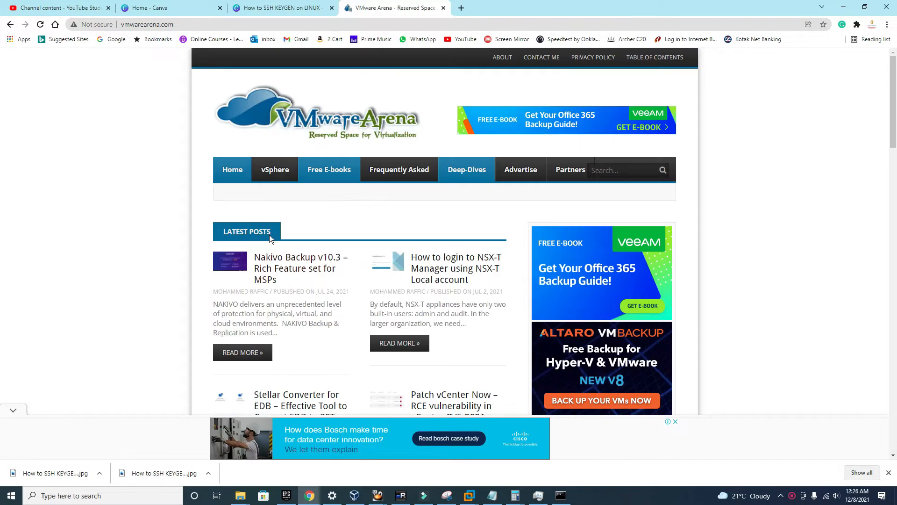
{"action": "scroll", "coordinate": [254, 245], "scroll_direction": "down", "scroll_amount": 5}
{"action": "scroll", "coordinate": [356, 258], "scroll_direction": "down", "scroll_amount": 3}
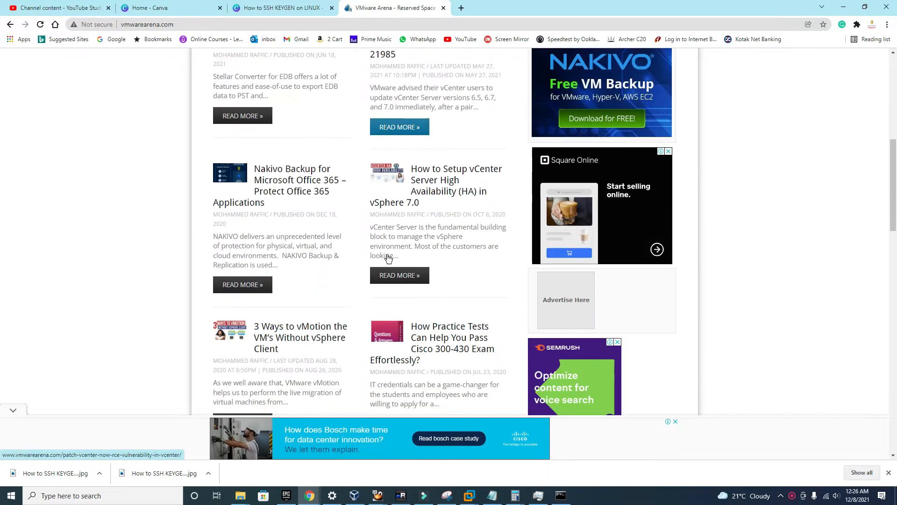
{"action": "scroll", "coordinate": [369, 262], "scroll_direction": "down", "scroll_amount": 2}
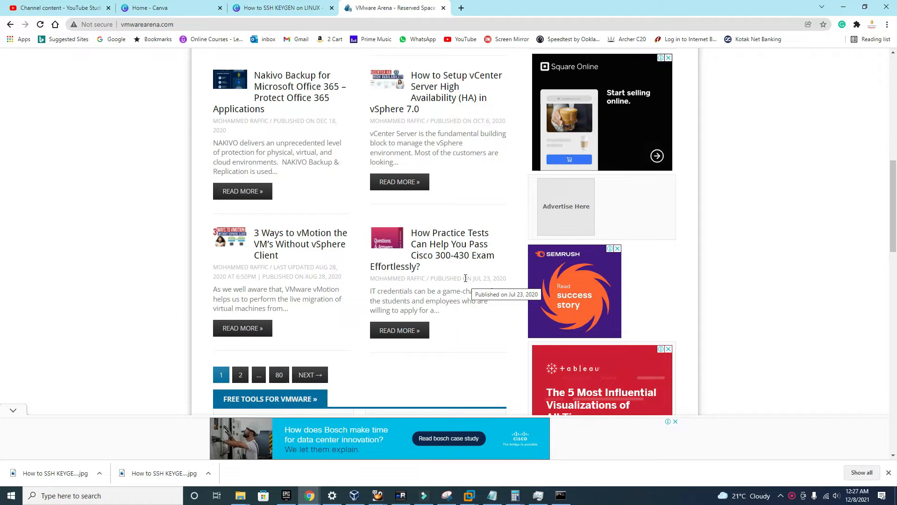
{"action": "scroll", "coordinate": [465, 278], "scroll_direction": "up", "scroll_amount": 4}
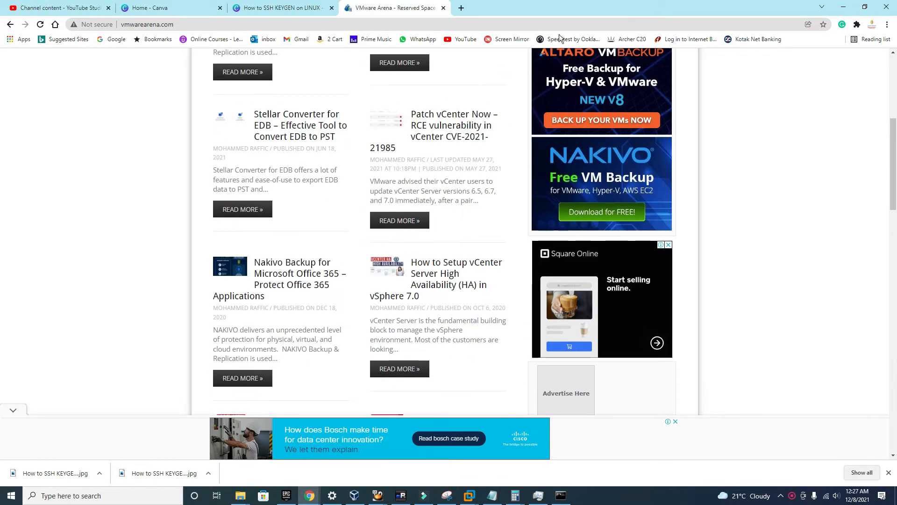
Search Google for 'vmware vcenter 7.0 download iso' in a new tab
{"action": "left_click", "coordinate": [461, 8]}
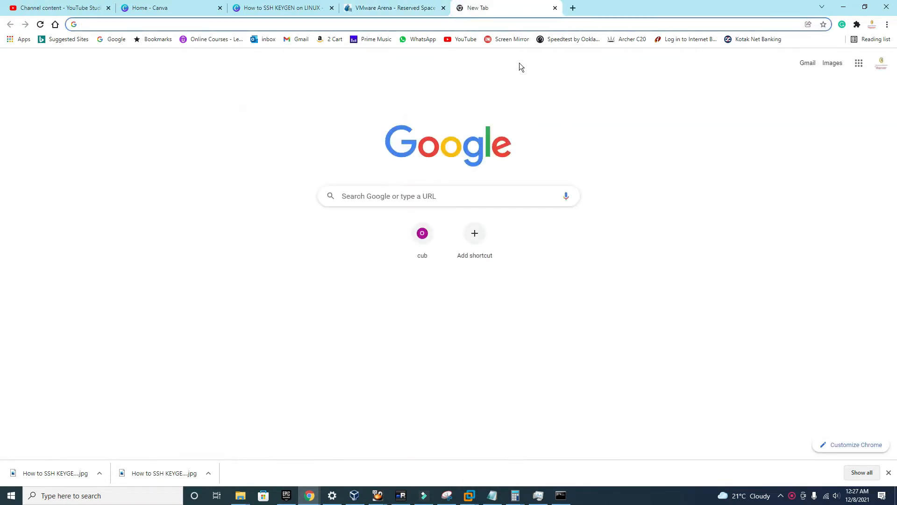
{"action": "type", "text": "do"}
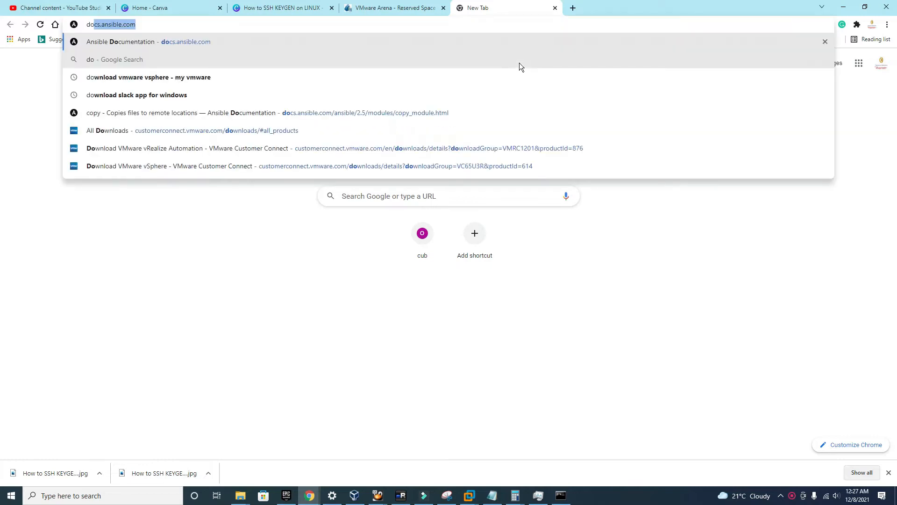
{"action": "key", "text": "BackSpace"}
{"action": "key", "text": "BackSpace"}
{"action": "key", "text": "BackSpace"}
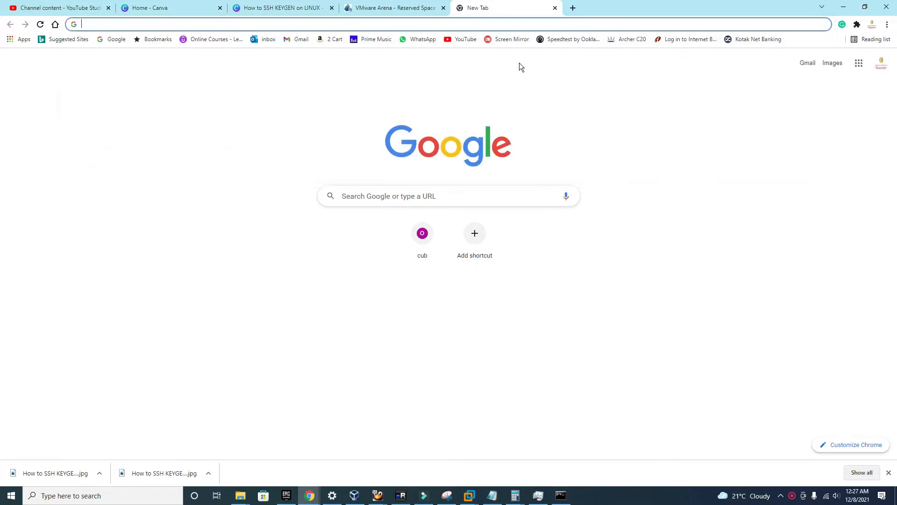
{"action": "type", "text": "vmware c"}
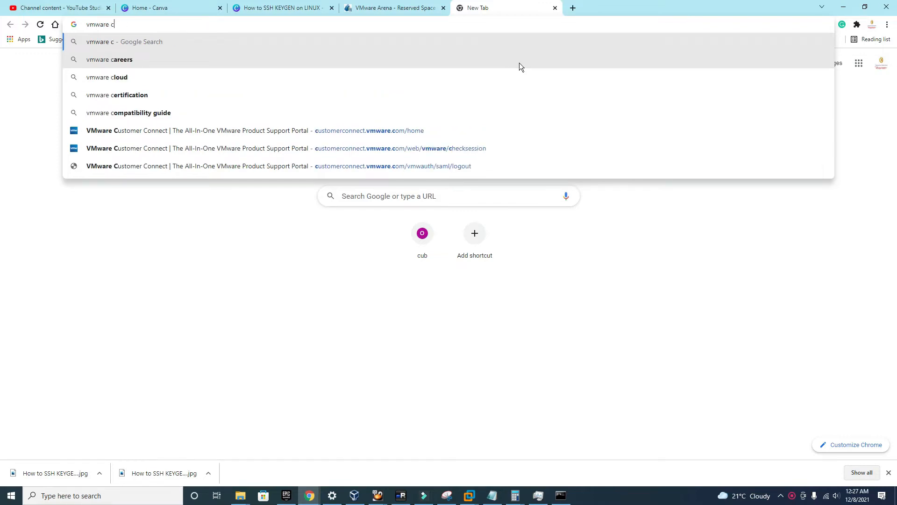
{"action": "key", "text": "BackSpace"}
{"action": "type", "text": "vcenter"}
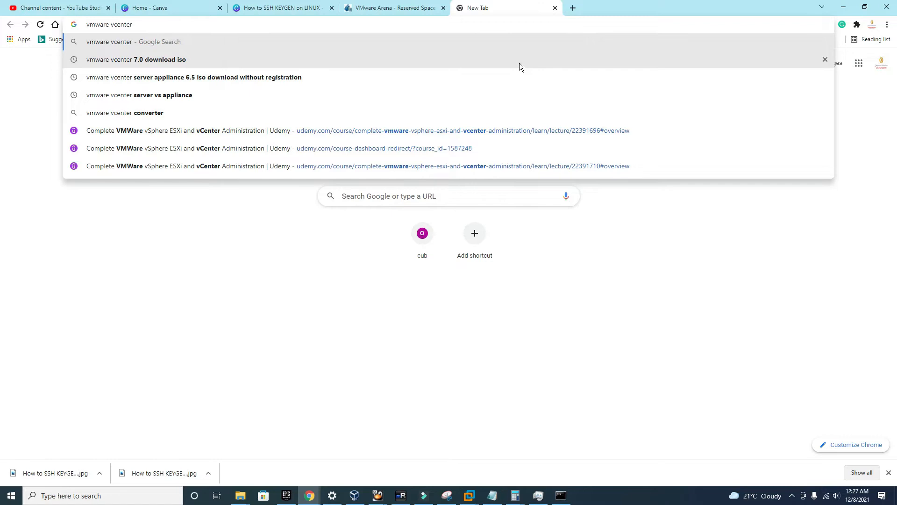
{"action": "key", "text": "Down"}
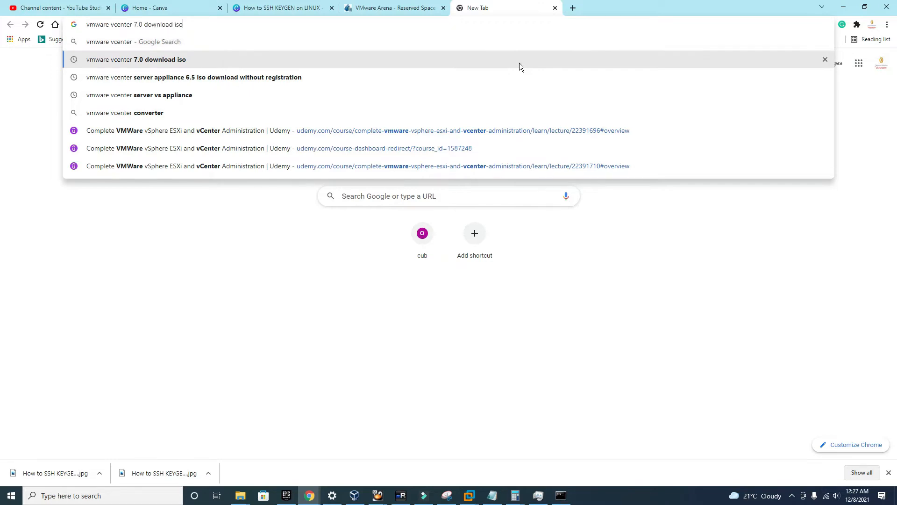
{"action": "key", "text": "Return"}
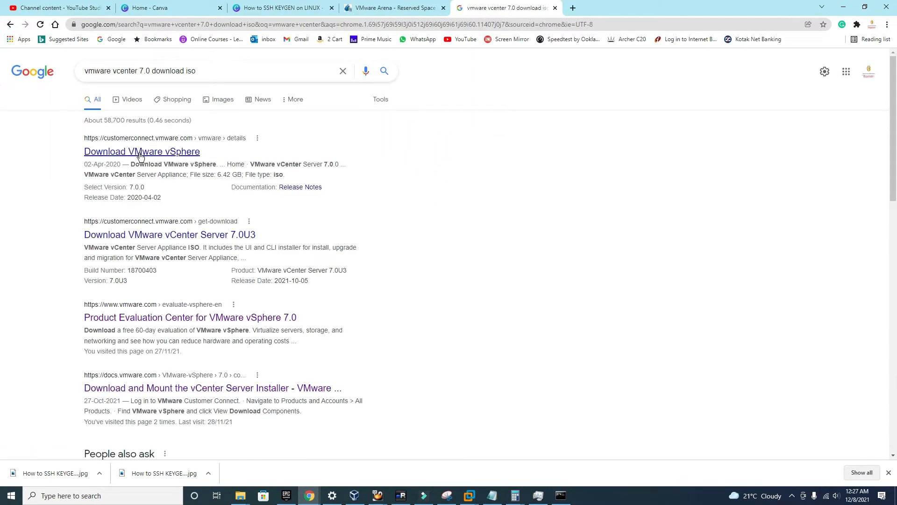
Open the vSphere 7.0 Product Evaluation Center and sign in with an existing VMware account
{"action": "left_click", "coordinate": [145, 324]}
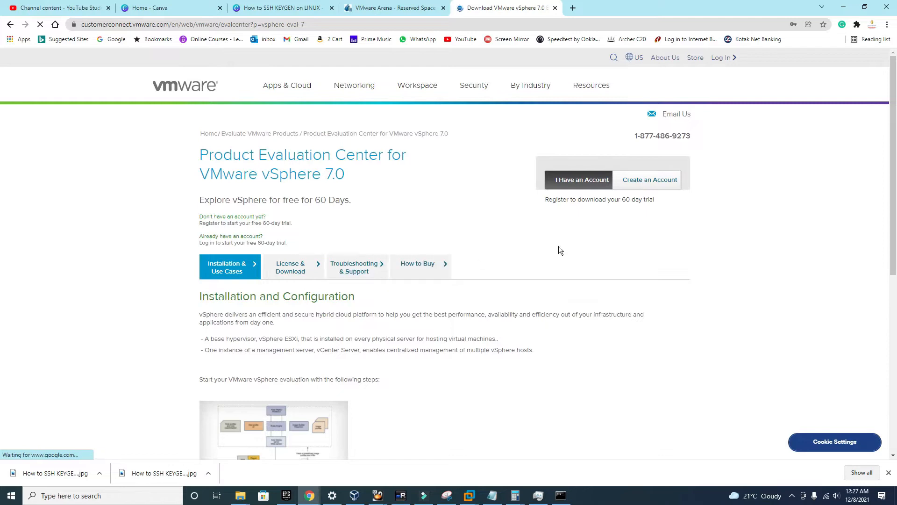
{"action": "left_click", "coordinate": [588, 182]}
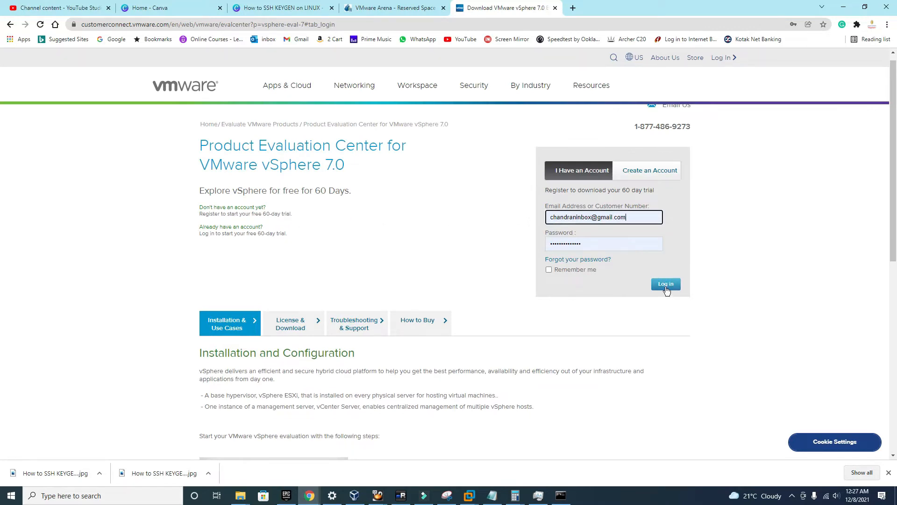
{"action": "left_click", "coordinate": [665, 286]}
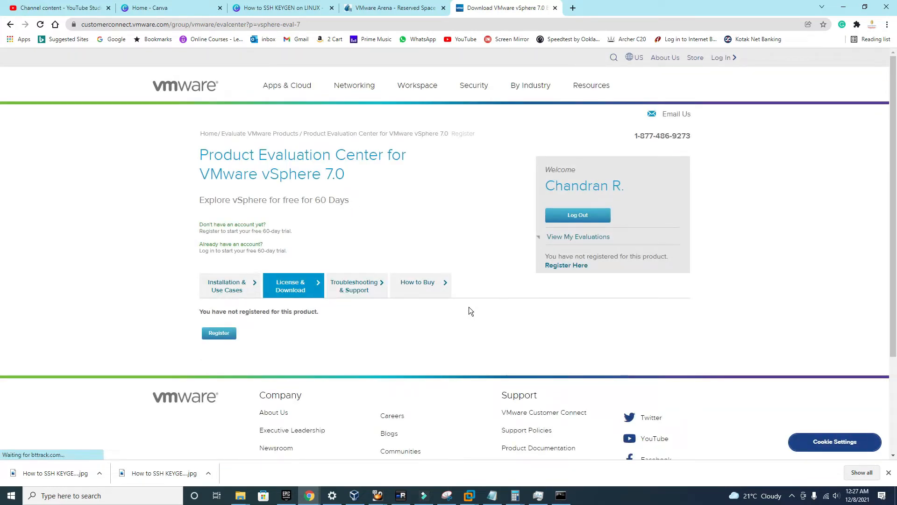
{"action": "scroll", "coordinate": [316, 318], "scroll_direction": "down", "scroll_amount": 1}
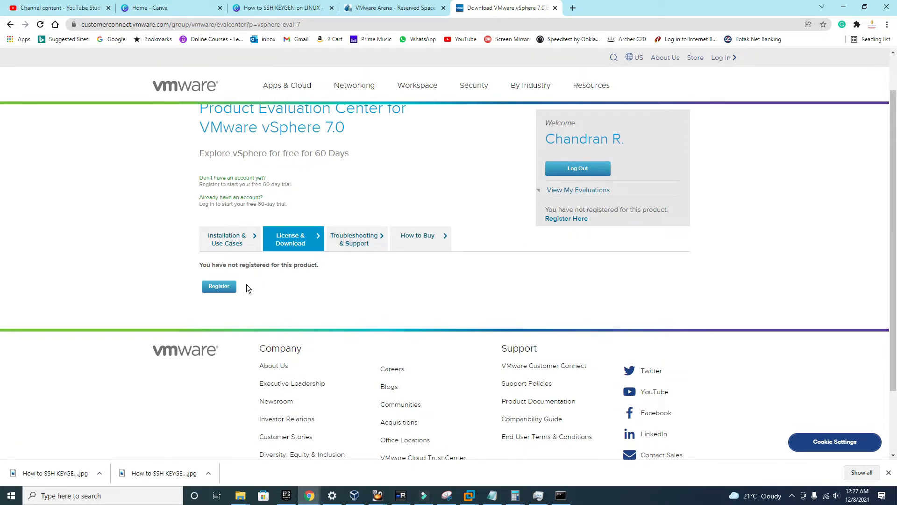
{"action": "scroll", "coordinate": [324, 252], "scroll_direction": "up", "scroll_amount": 1}
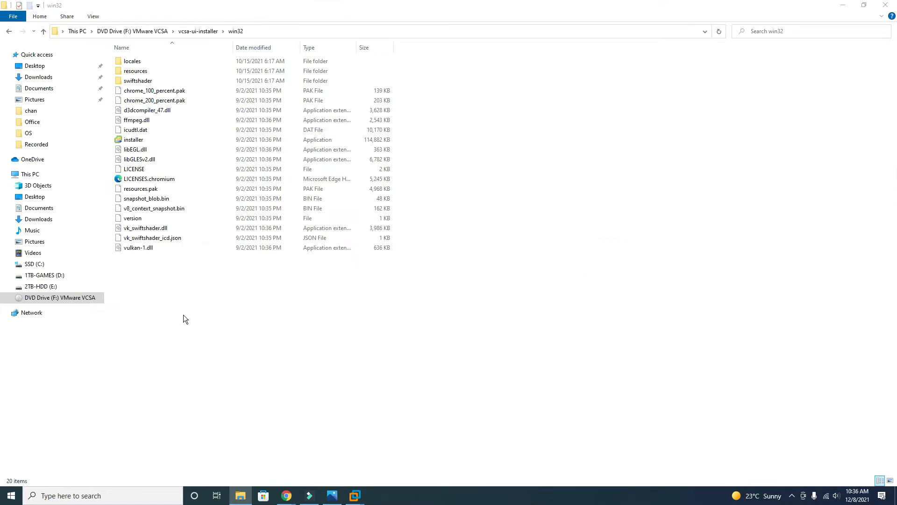
Browse the VMware VCSA DVD drive to vcsa-ui-installer\win32 and launch the installer
{"action": "left_click", "coordinate": [43, 33]}
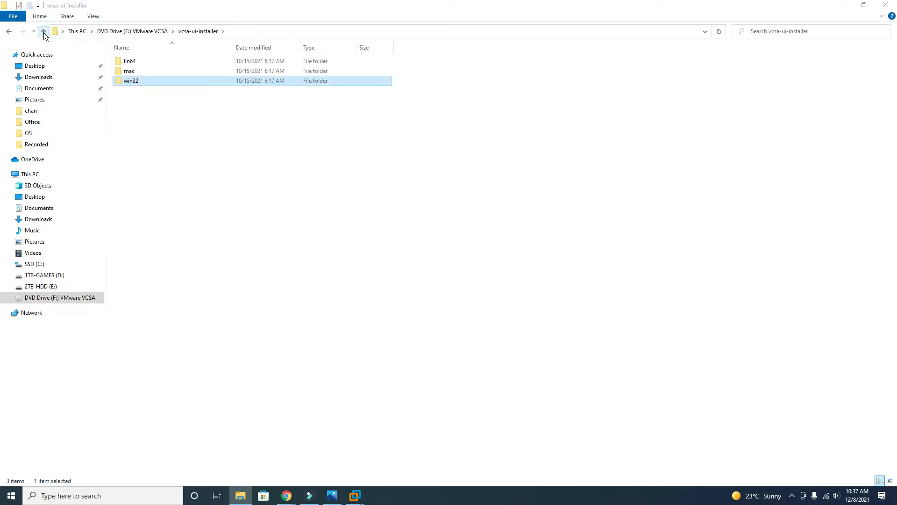
{"action": "left_click", "coordinate": [43, 32]}
{"action": "left_click", "coordinate": [43, 30]}
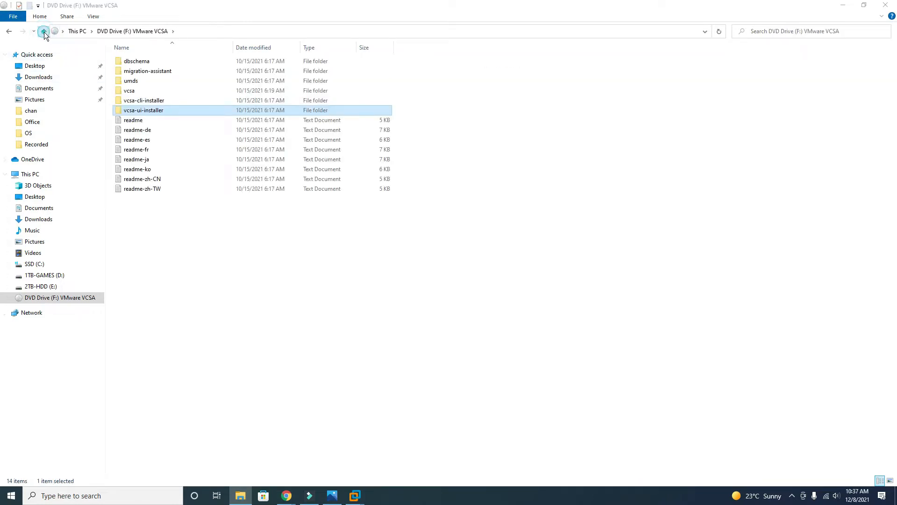
{"action": "right_click", "coordinate": [521, 140]}
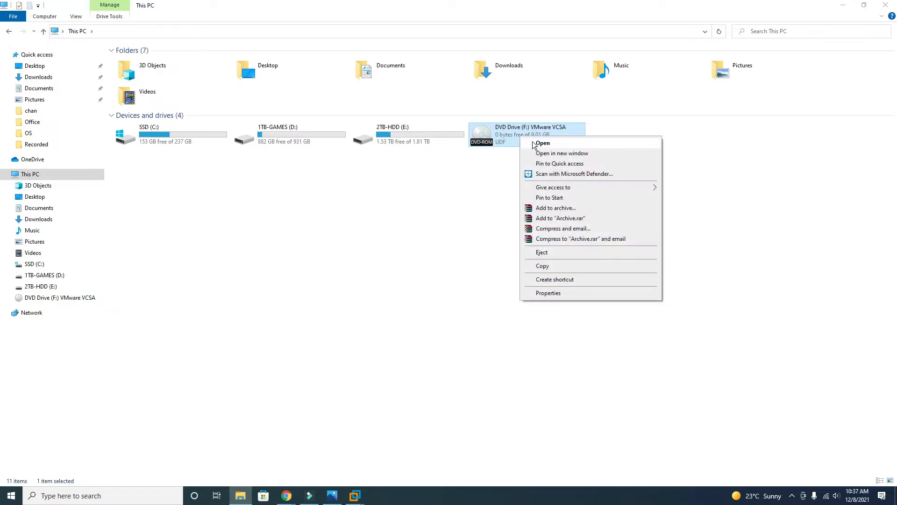
{"action": "left_click", "coordinate": [536, 143]}
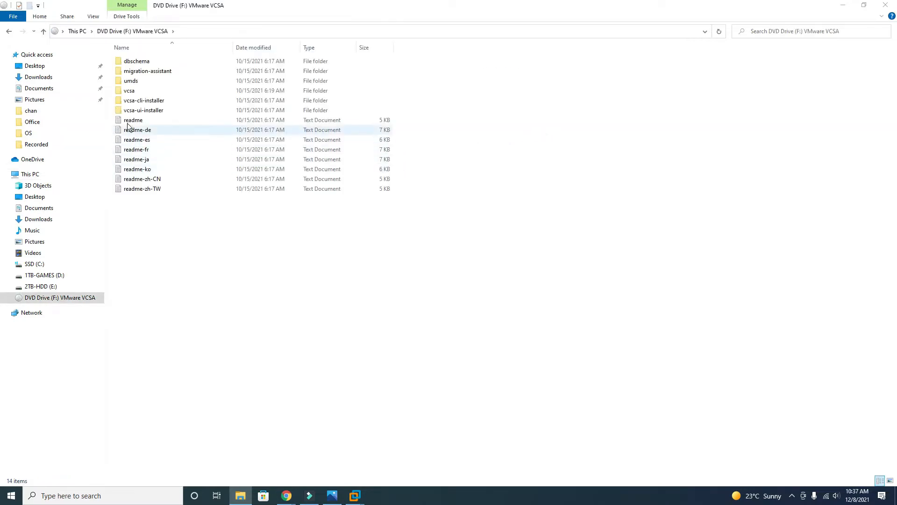
{"action": "double_click", "coordinate": [137, 92]}
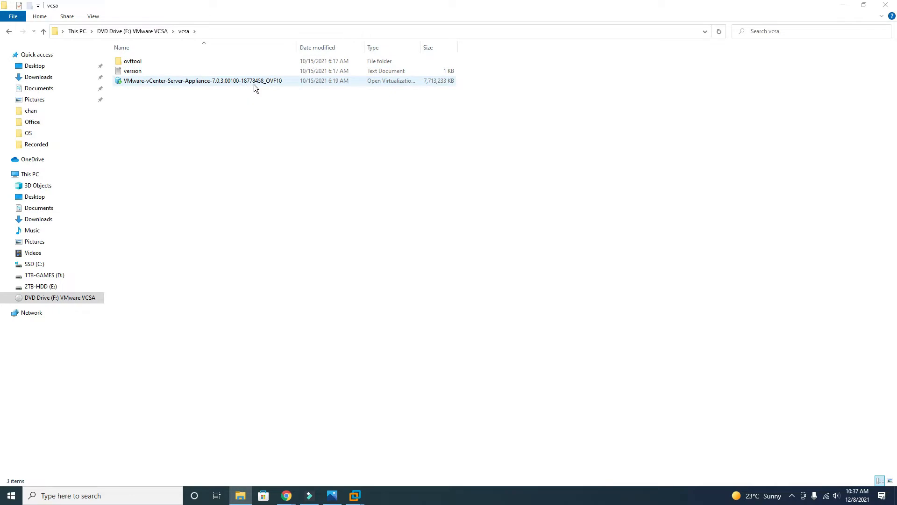
{"action": "left_click", "coordinate": [42, 32]}
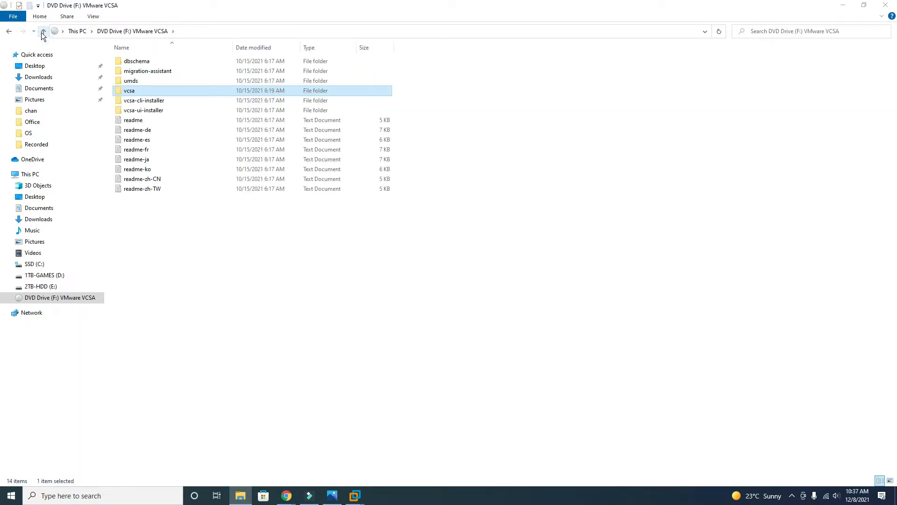
{"action": "double_click", "coordinate": [160, 113]}
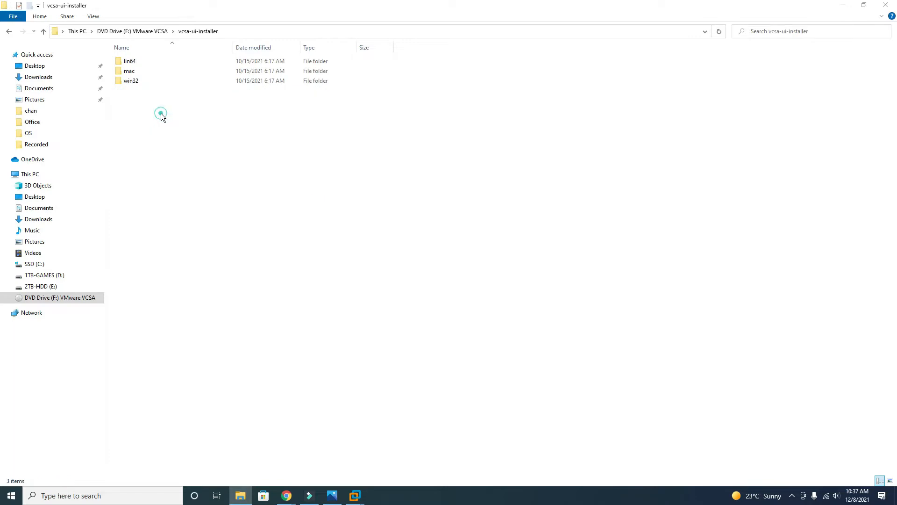
{"action": "double_click", "coordinate": [136, 82]}
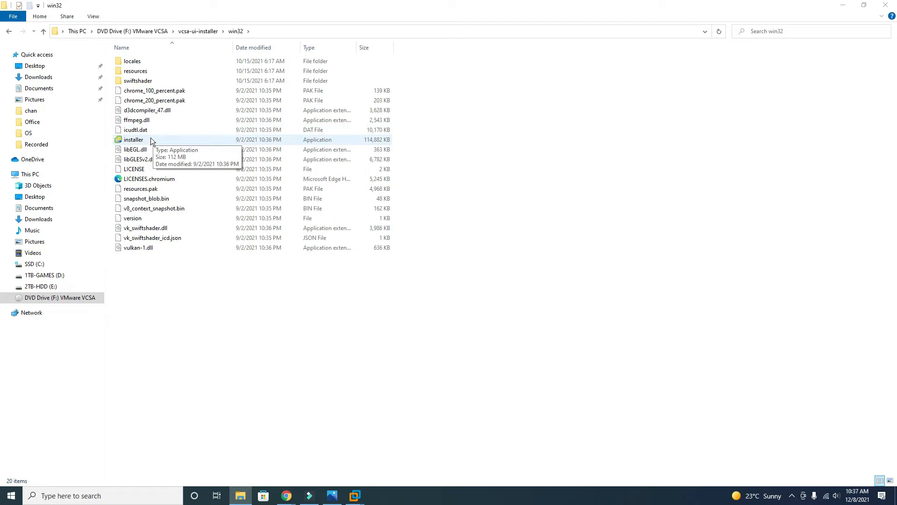
{"action": "double_click", "coordinate": [151, 140]}
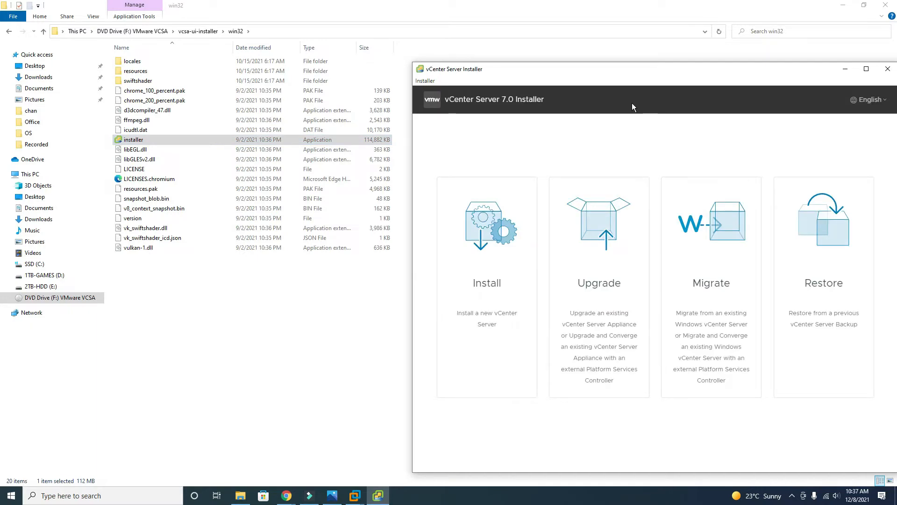
Move the installer window toward the screen centre and choose Install for a new deployment
{"action": "left_click_drag", "start_coordinate": [630, 72], "coordinate": [484, 40]}
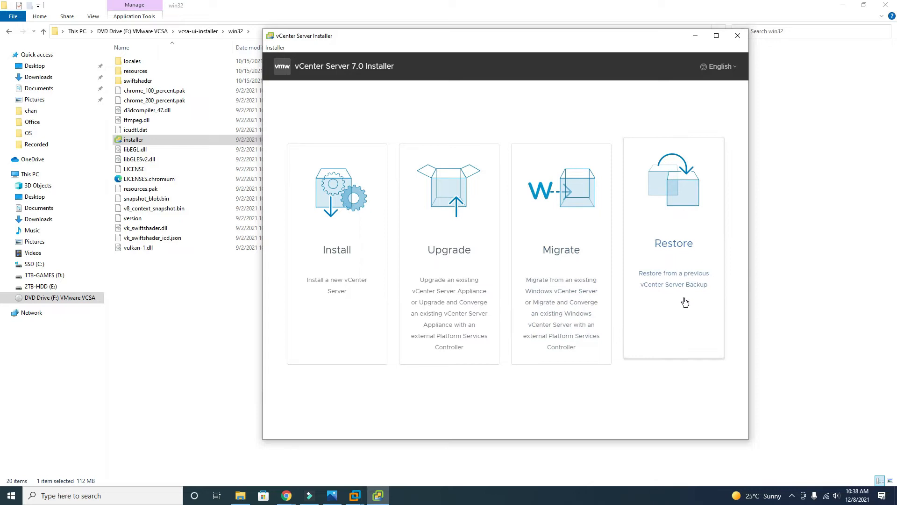
{"action": "left_click", "coordinate": [327, 248]}
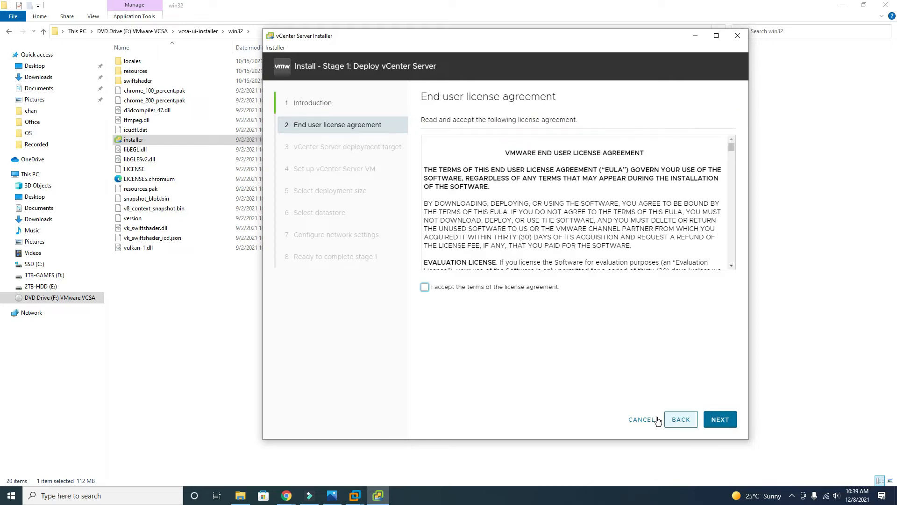
Accept the license agreement, continue to the deployment target, and switch to the ESXI2 VM console
{"action": "left_click", "coordinate": [424, 287]}
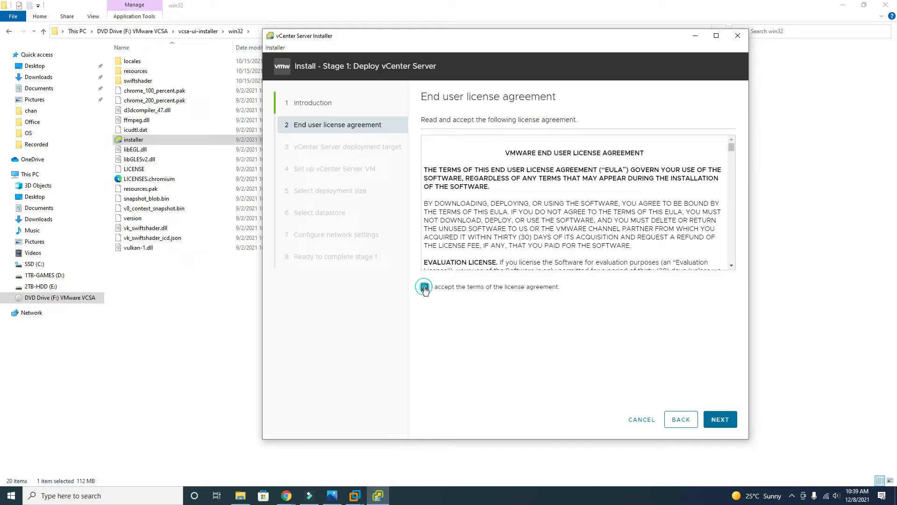
{"action": "left_click", "coordinate": [725, 422]}
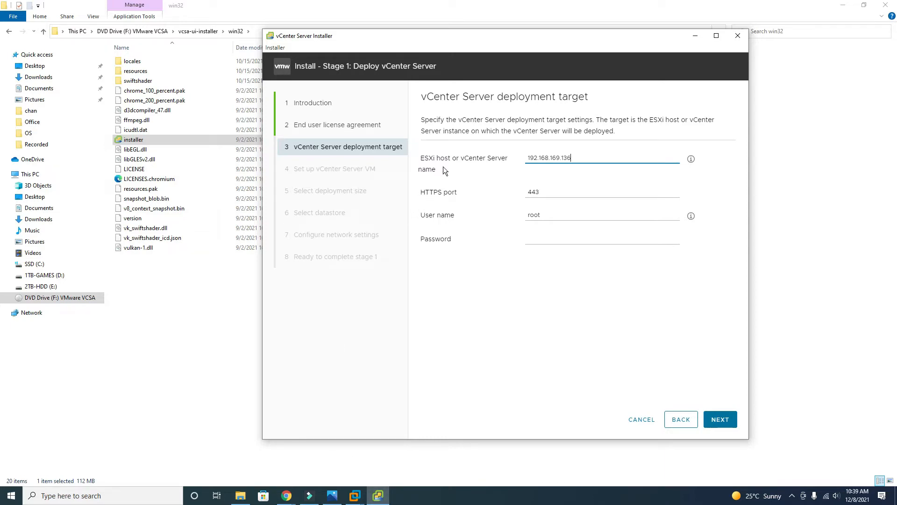
{"action": "left_click", "coordinate": [355, 497]}
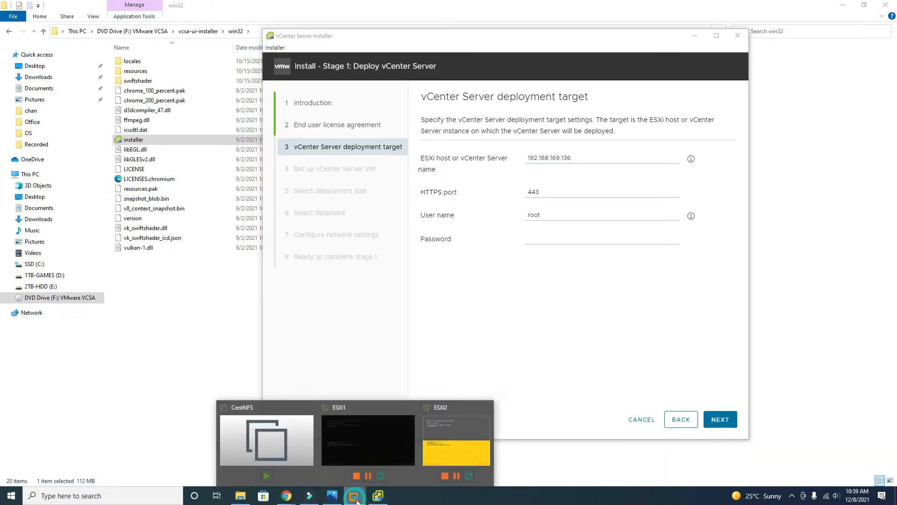
{"action": "left_click", "coordinate": [456, 436]}
Read the ESXI2 management address 192.168.48.132, release the console and minimize VMware Workstation
{"action": "left_click", "coordinate": [425, 394]}
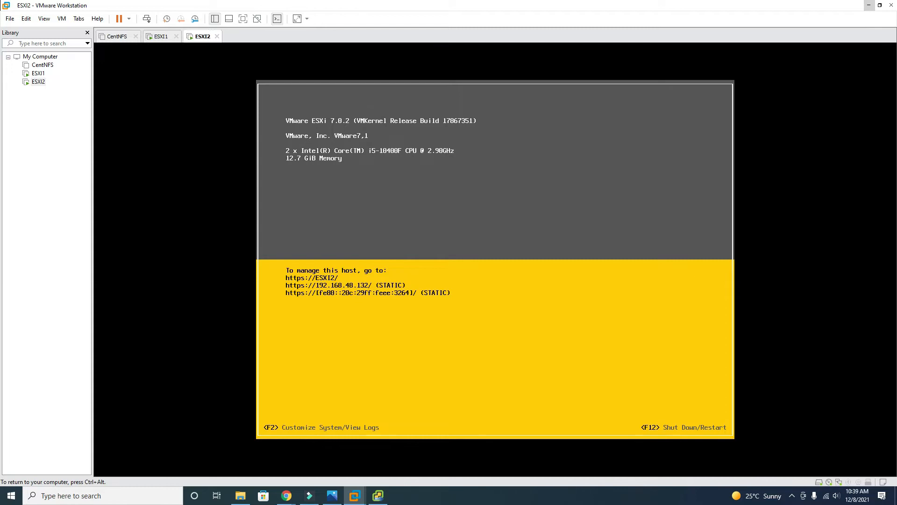
{"action": "key", "text": "ctrl+alt"}
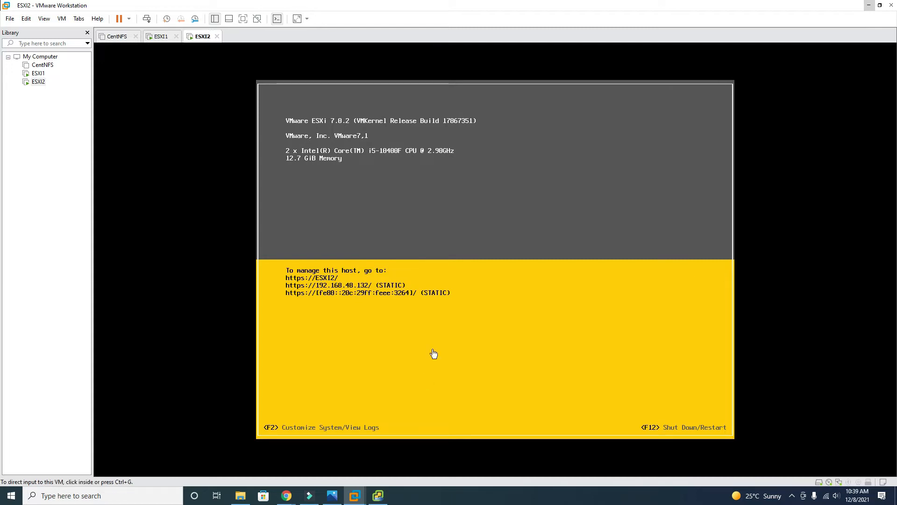
{"action": "left_click", "coordinate": [869, 5]}
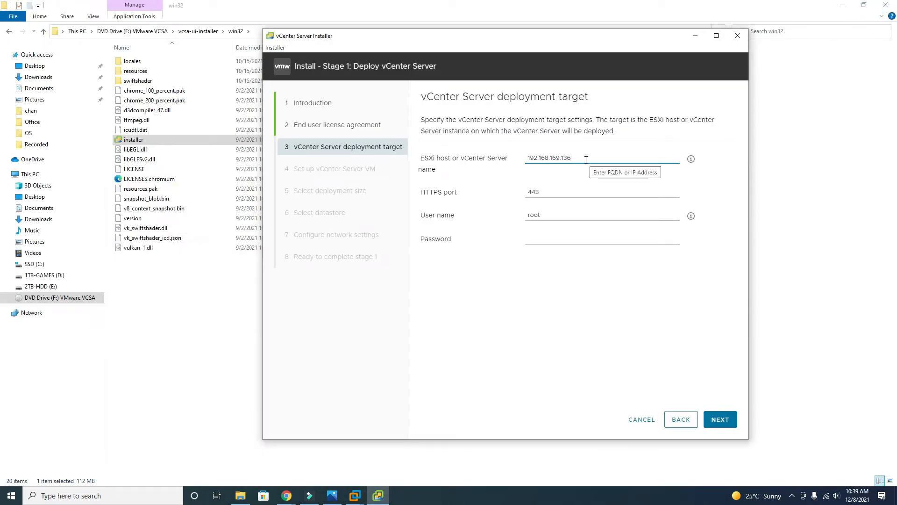
Target ESXi host 192.168.48.132 with the root password and accept its certificate
{"action": "key", "text": "BackSpace"}
{"action": "key", "text": "BackSpace"}
{"action": "key", "text": "BackSpace"}
{"action": "key", "text": "BackSpace"}
{"action": "key", "text": "BackSpace"}
{"action": "key", "text": "BackSpace"}
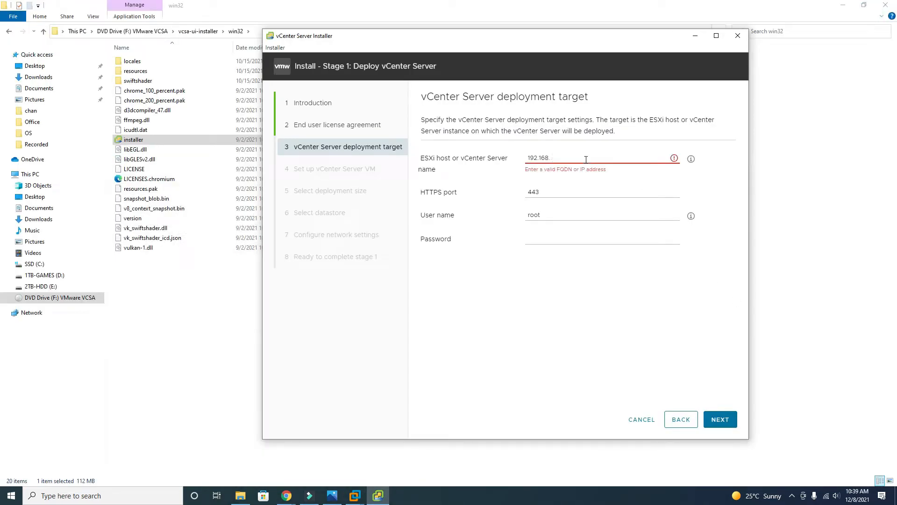
{"action": "type", "text": "48.132"}
{"action": "left_click", "coordinate": [547, 238]}
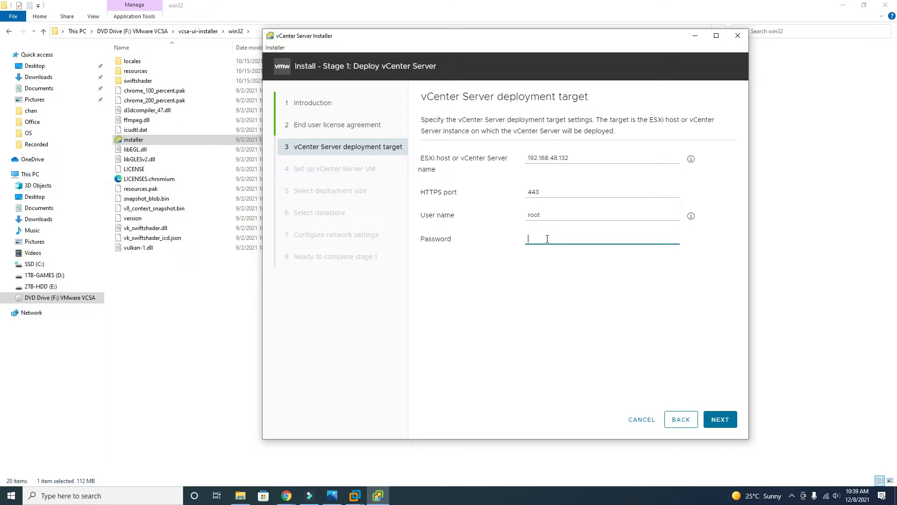
{"action": "type", "text": "VMware1!"}
{"action": "left_click", "coordinate": [724, 420]}
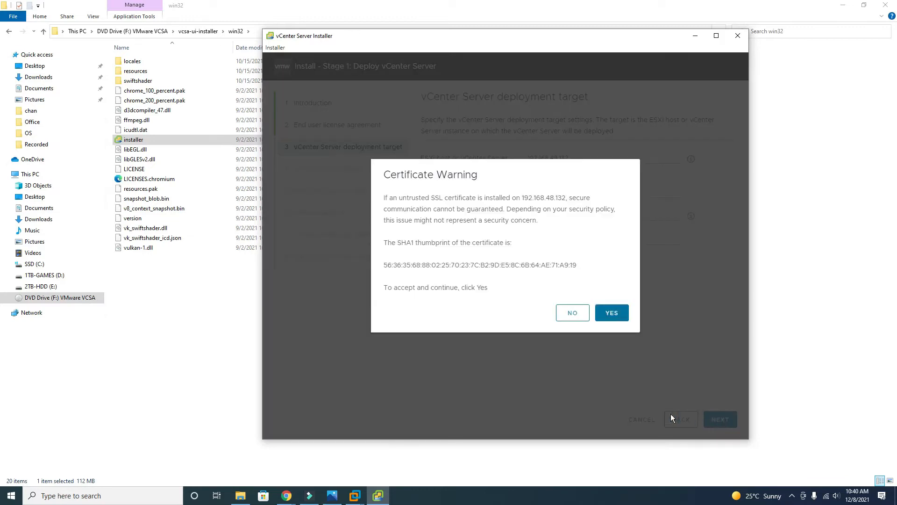
{"action": "left_click", "coordinate": [608, 316]}
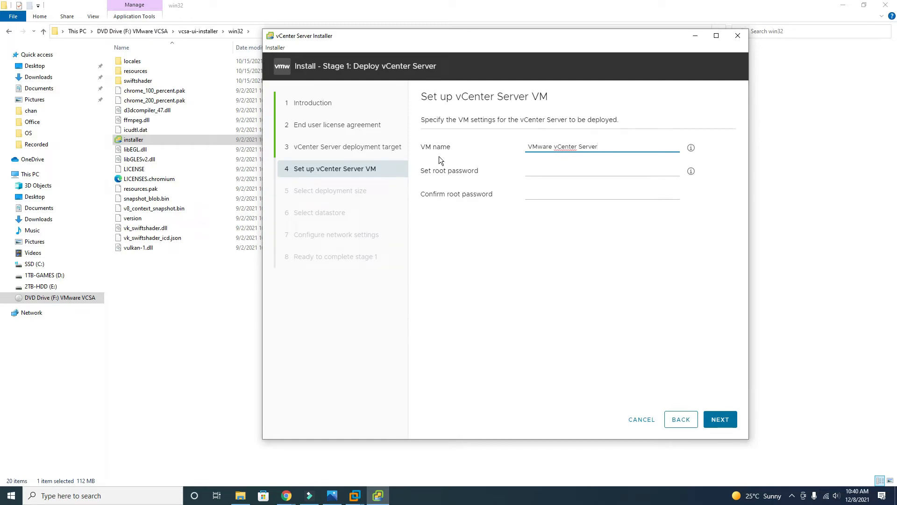
Rename the appliance VM from VMware vCenter Server to vCenter
{"action": "left_click_drag", "start_coordinate": [555, 147], "coordinate": [492, 145]}
{"action": "key", "text": "BackSpace"}
{"action": "key", "text": "End"}
{"action": "key", "text": "BackSpace"}
{"action": "key", "text": "BackSpace"}
{"action": "key", "text": "BackSpace"}
{"action": "key", "text": "BackSpace"}
{"action": "key", "text": "BackSpace"}
{"action": "key", "text": "BackSpace"}
Enter the appliance root password and its confirmation
{"action": "left_click", "coordinate": [538, 171]}
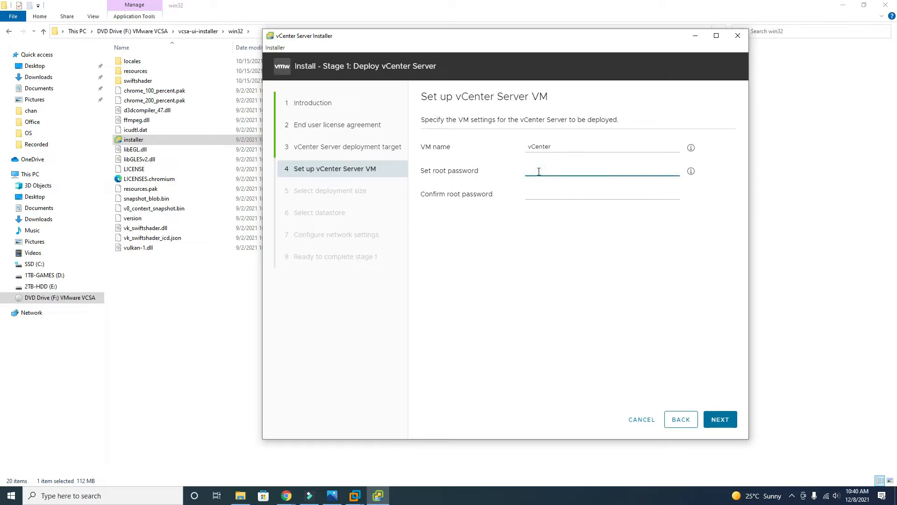
{"action": "type", "text": "•••••"}
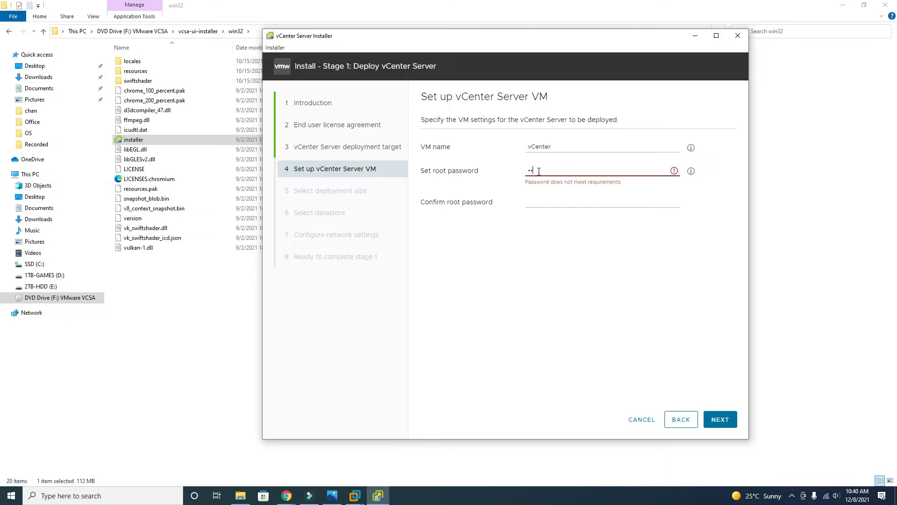
{"action": "type", "text": "•••"}
{"action": "key", "text": "Tab"}
{"action": "type", "text": "•••••••"}
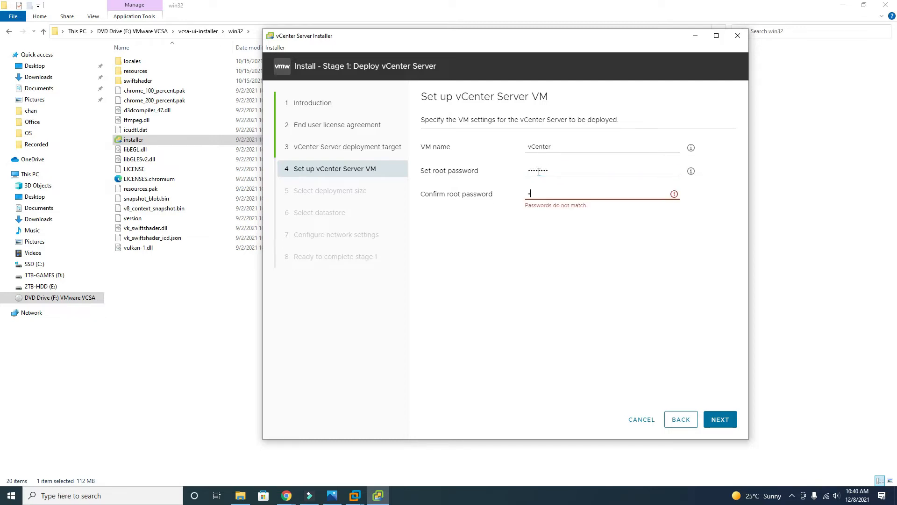
{"action": "type", "text": "•"}
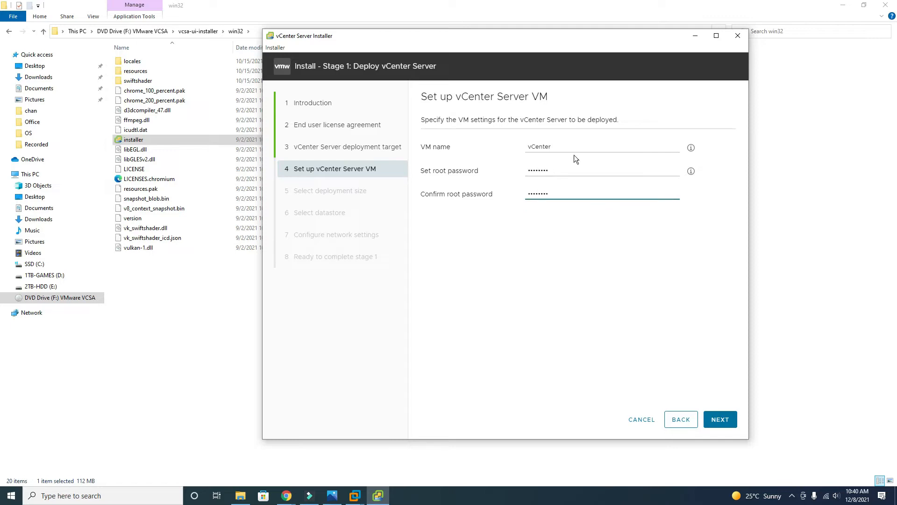
Pick Tiny deployment size, after briefly trying Small, with Default storage size, and continue
{"action": "left_click", "coordinate": [728, 422]}
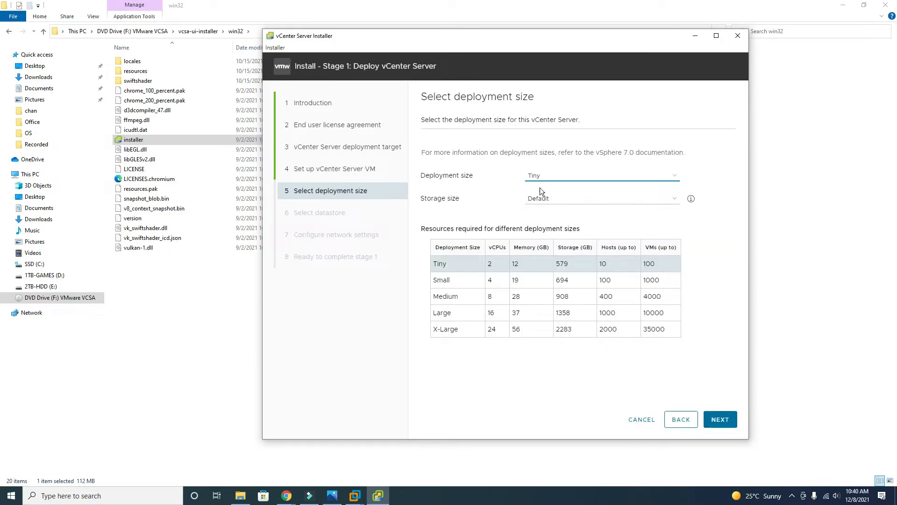
{"action": "left_click", "coordinate": [566, 179]}
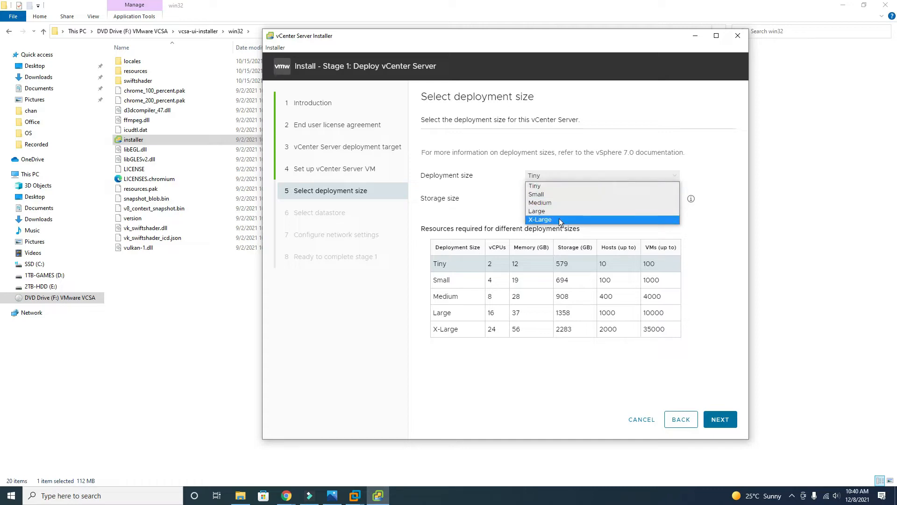
{"action": "left_click", "coordinate": [548, 195]}
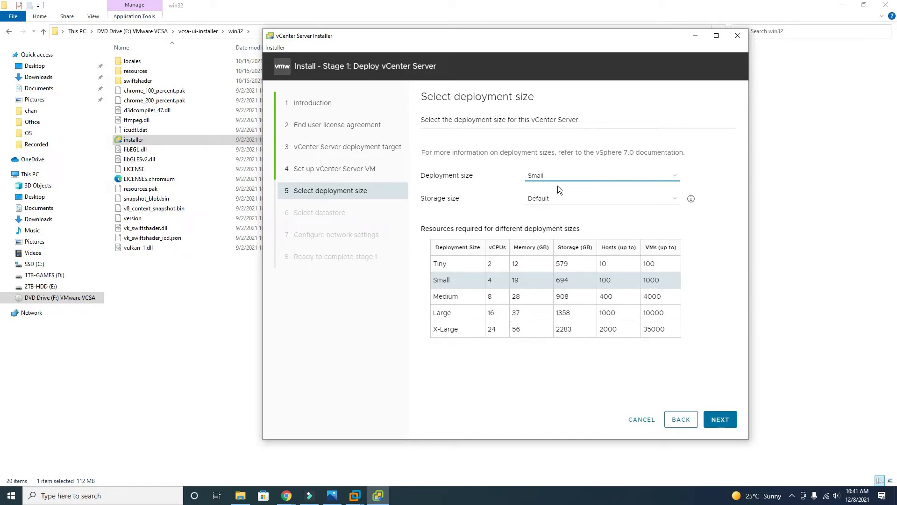
{"action": "left_click", "coordinate": [612, 176]}
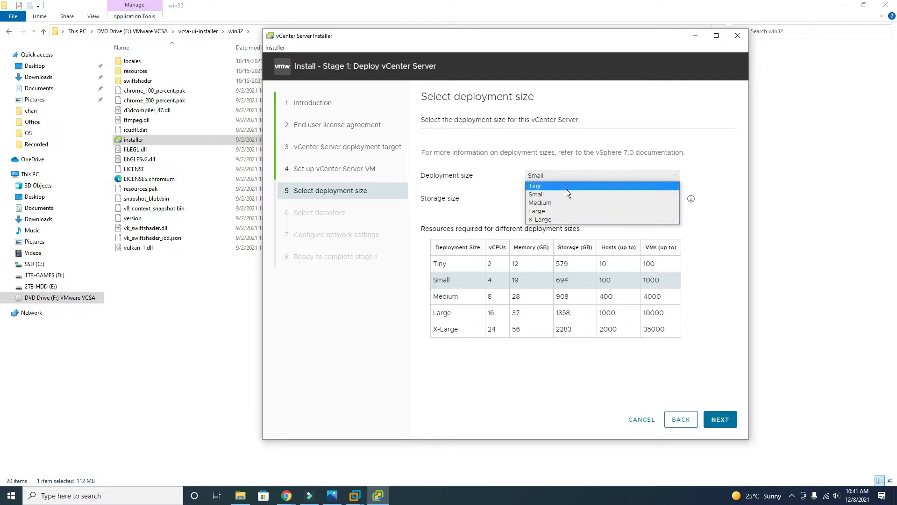
{"action": "left_click", "coordinate": [565, 186]}
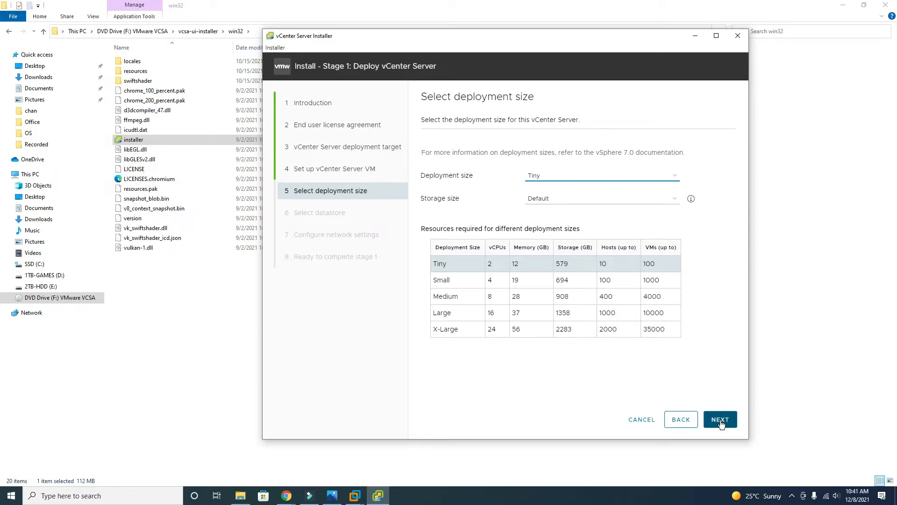
{"action": "left_click", "coordinate": [673, 198]}
{"action": "left_click", "coordinate": [672, 198]}
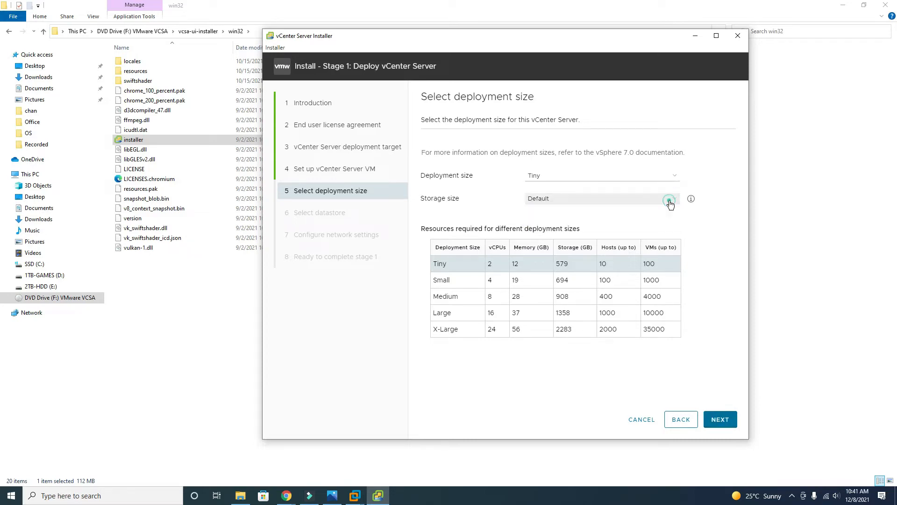
{"action": "left_click", "coordinate": [721, 419]}
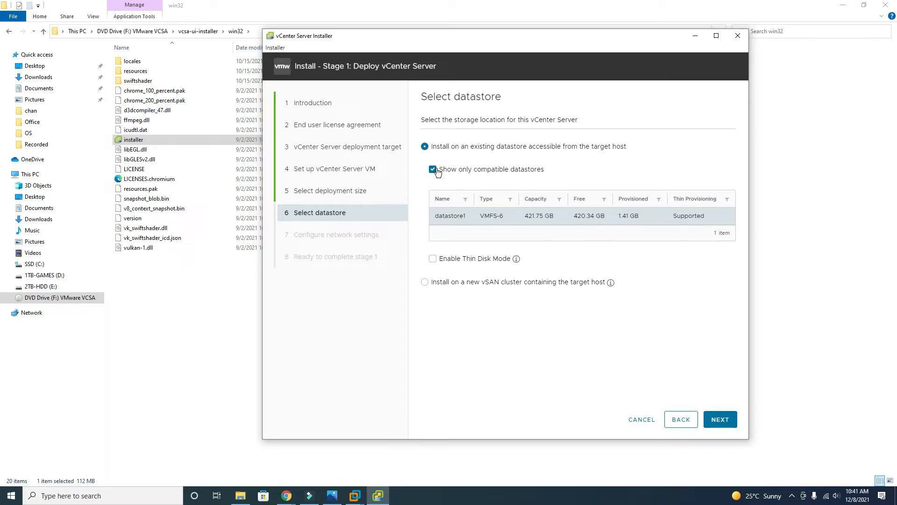
Keep datastore1, enable Thin Disk Mode, and continue
{"action": "left_click", "coordinate": [433, 262]}
{"action": "left_click", "coordinate": [720, 419]}
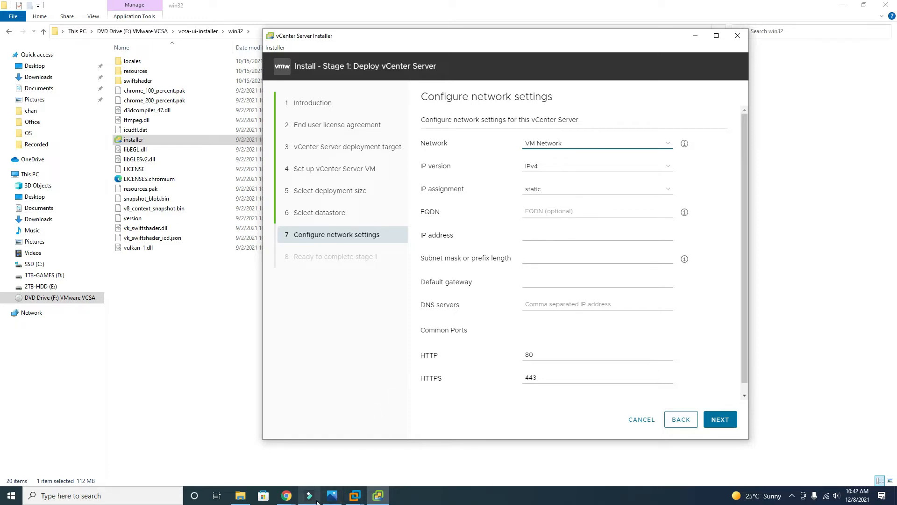
{"action": "left_click", "coordinate": [134, 494]}
Ping 192.168.48.133 from Command Prompt to confirm nothing answers on it
{"action": "type", "text": "cmd"}
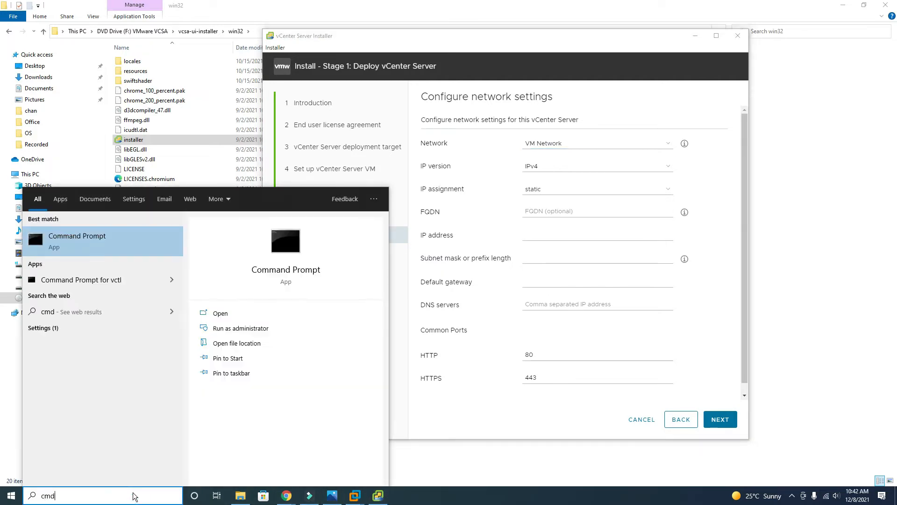
{"action": "key", "text": "Return"}
{"action": "type", "text": "ping 192"}
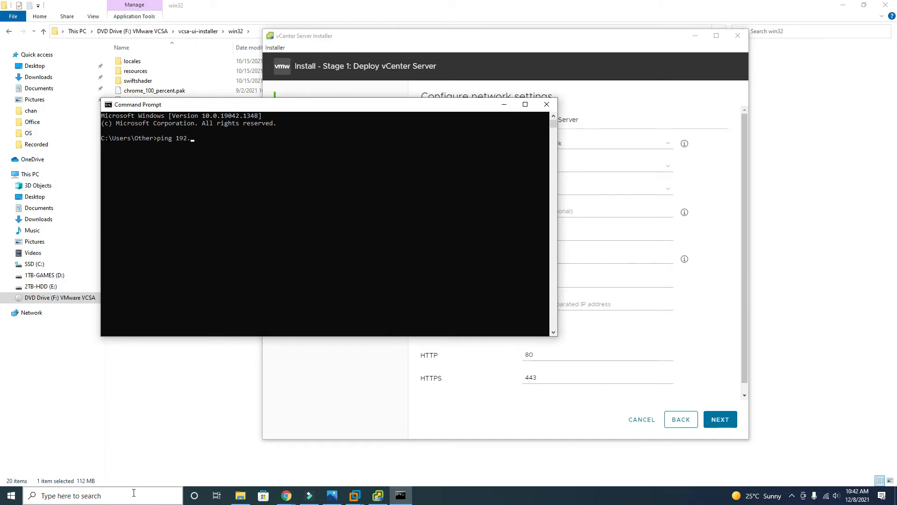
{"action": "type", "text": ".168.48.133"}
{"action": "key", "text": "Return"}
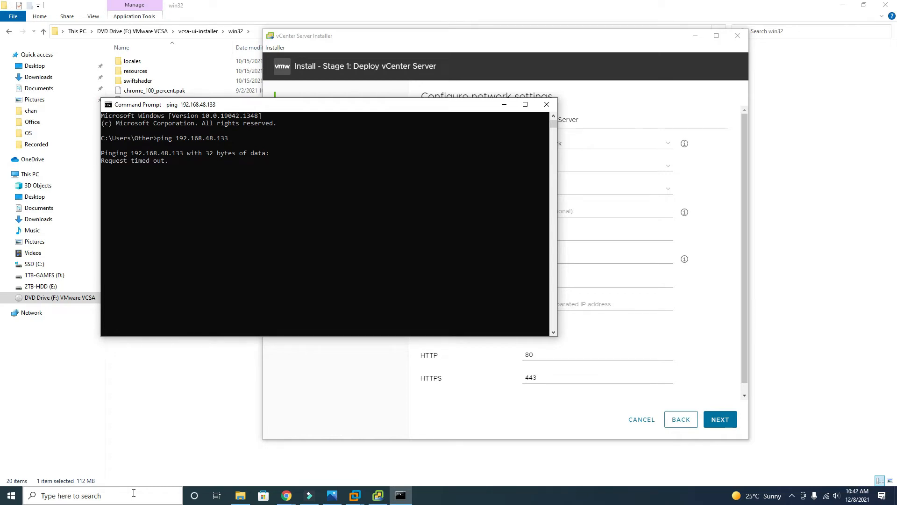
{"action": "key", "text": "ctrl+c"}
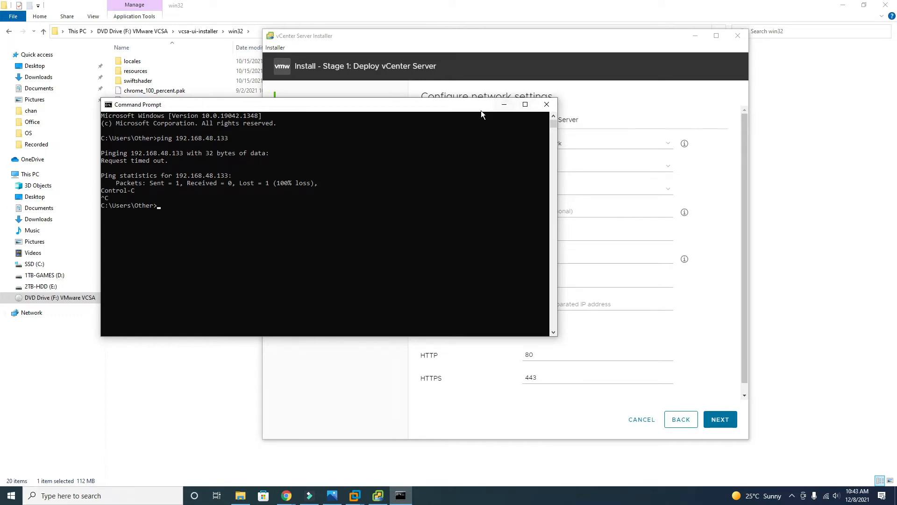
{"action": "left_click", "coordinate": [503, 105]}
{"action": "left_click", "coordinate": [548, 234]}
Enter appliance IP address 192.168.48.133 and subnet mask 255.255.255.0
{"action": "type", "text": "19"}
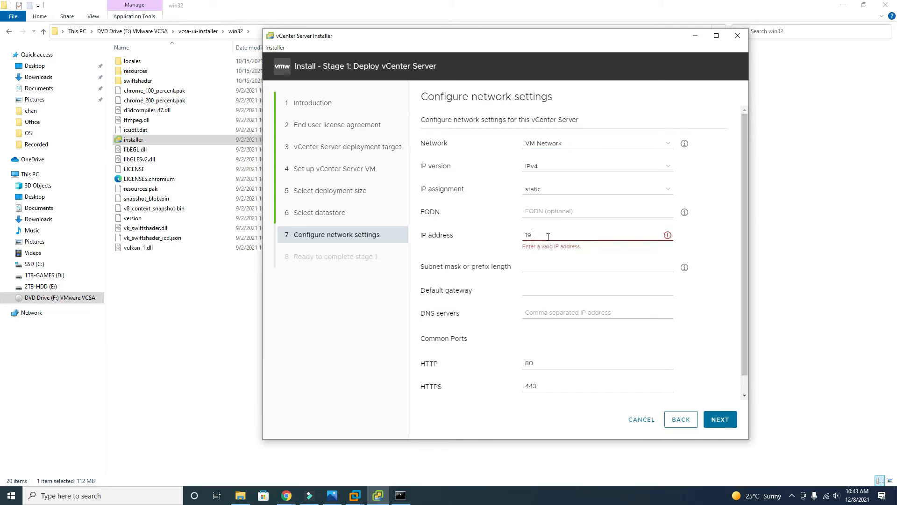
{"action": "type", "text": "2.168.48.133"}
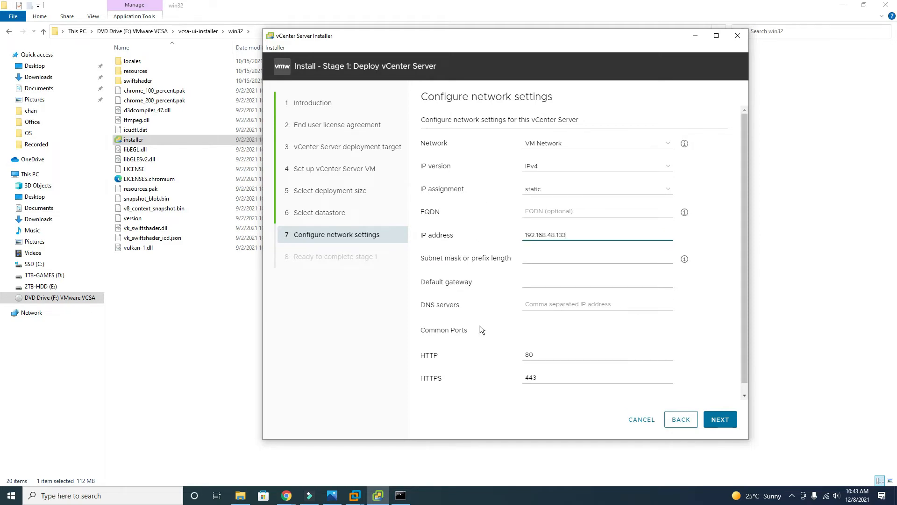
{"action": "left_click", "coordinate": [401, 495]}
{"action": "left_click", "coordinate": [400, 494]}
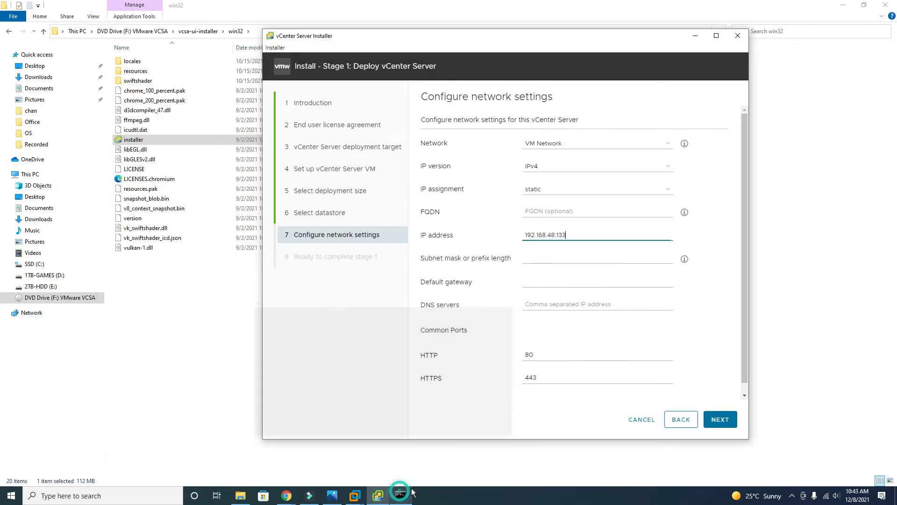
{"action": "left_click", "coordinate": [532, 258]}
{"action": "type", "text": "255.255.25"}
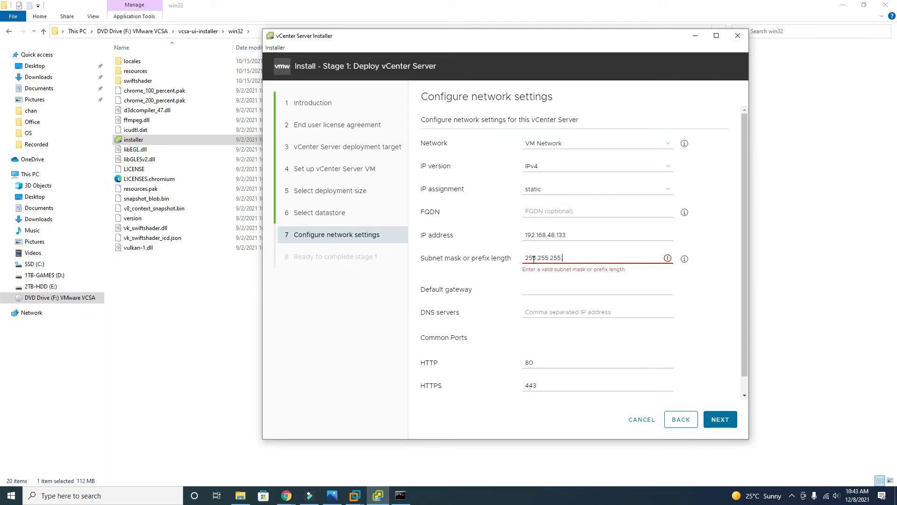
{"action": "type", "text": "5.0"}
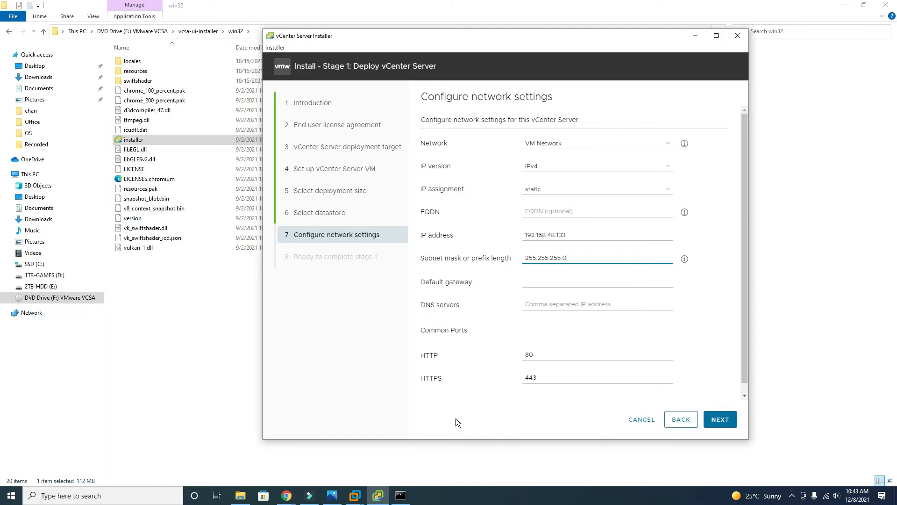
Bring up the ESXI2 virtual machine console in VMware Workstation
{"action": "mouse_move", "coordinate": [356, 496]}
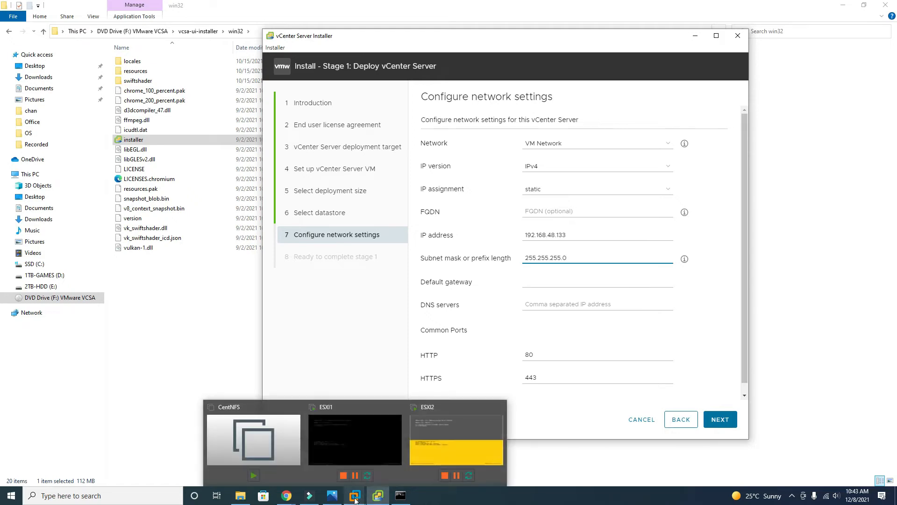
{"action": "left_click", "coordinate": [426, 450]}
{"action": "left_click", "coordinate": [404, 325]}
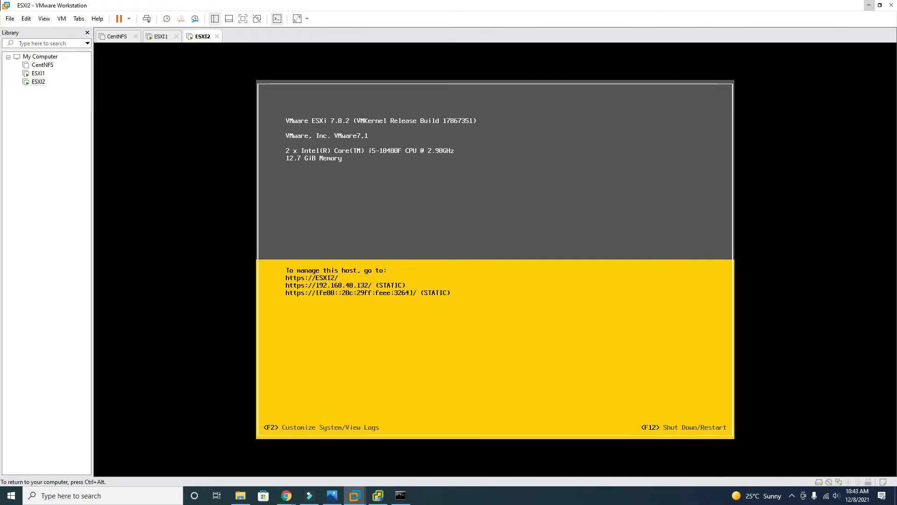
Log in to the ESXI2 console and view its IPv4 configuration, showing gateway 192.168.48.2
{"action": "key", "text": "F2"}
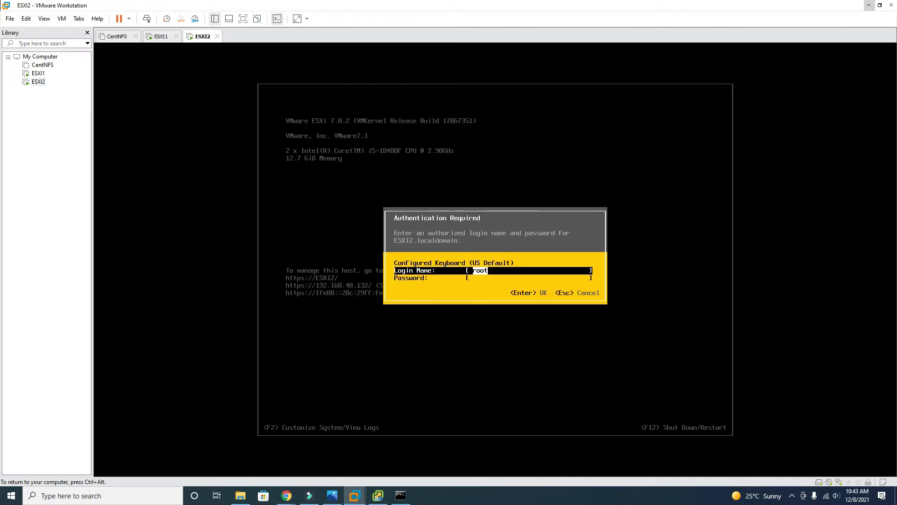
{"action": "type", "text": "*****"}
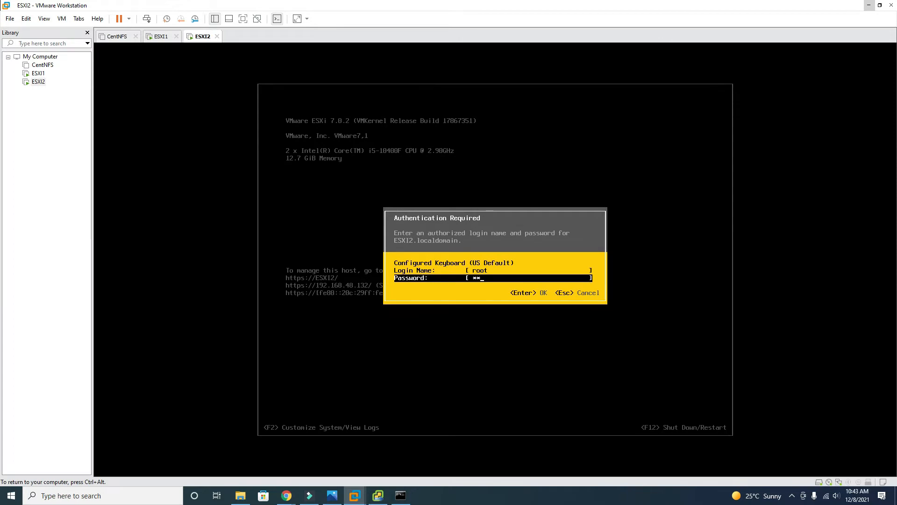
{"action": "type", "text": "***"}
{"action": "key", "text": "Return"}
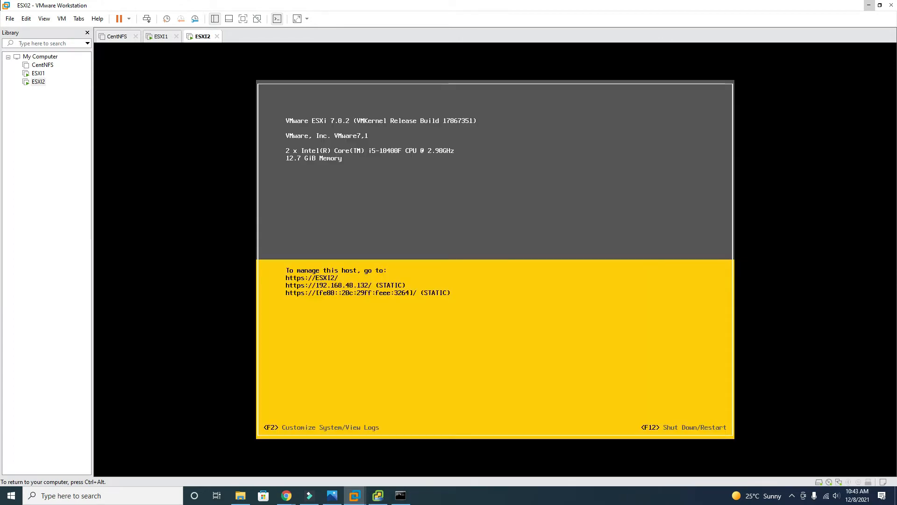
{"action": "key", "text": "Down"}
{"action": "key", "text": "Down"}
{"action": "key", "text": "Up"}
{"action": "key", "text": "Return"}
{"action": "key", "text": "Down"}
{"action": "key", "text": "Down"}
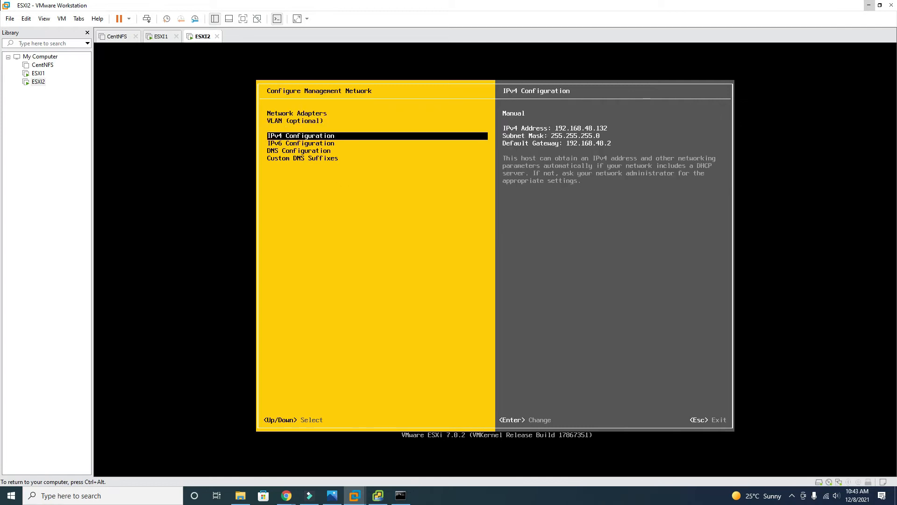
{"action": "key", "text": "Return"}
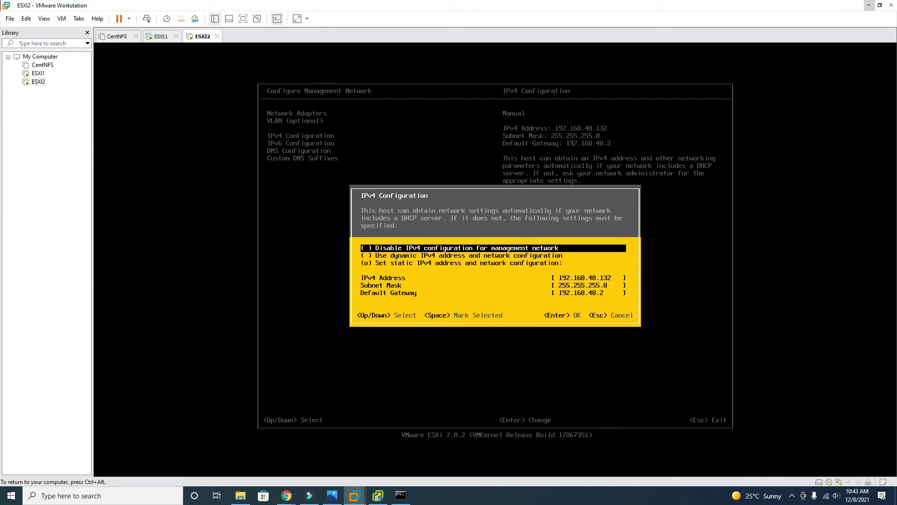
Exit the ESXi console menus and return to the vCenter Server Installer
{"action": "key", "text": "Escape"}
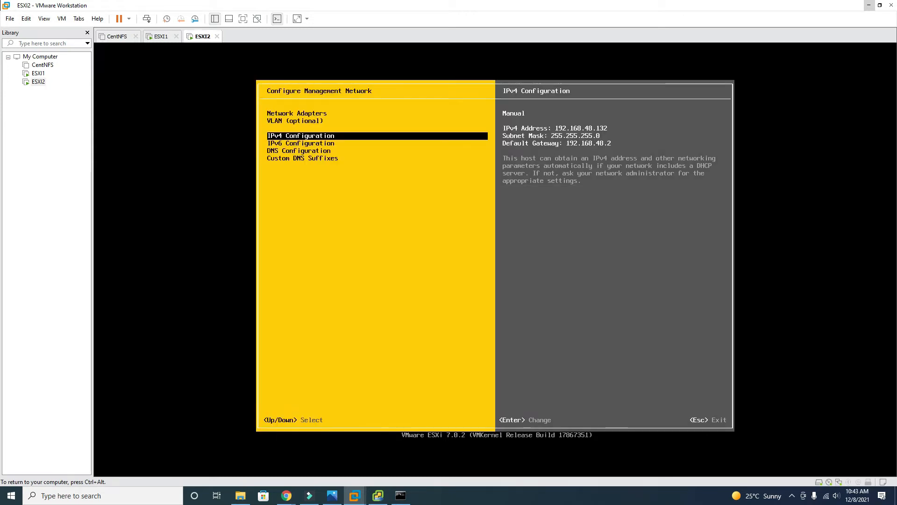
{"action": "key", "text": "Escape"}
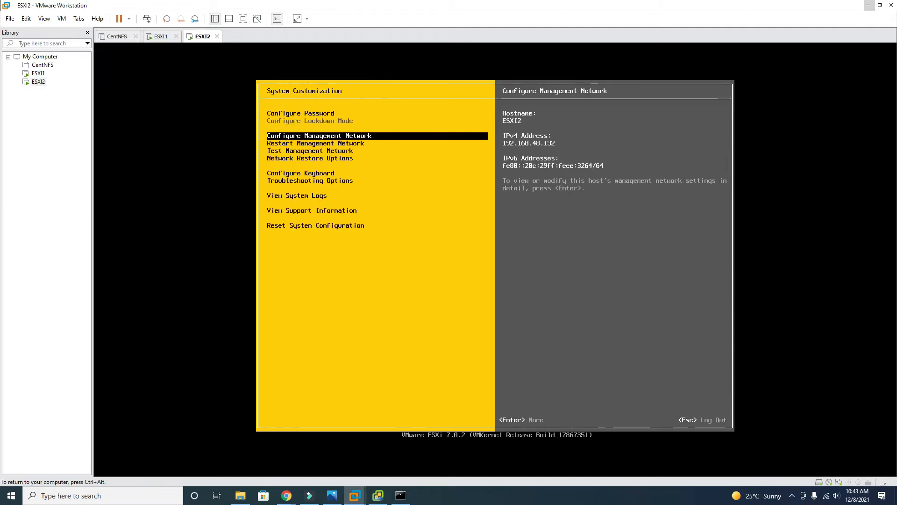
{"action": "key", "text": "Escape"}
{"action": "key", "text": "ctrl+alt"}
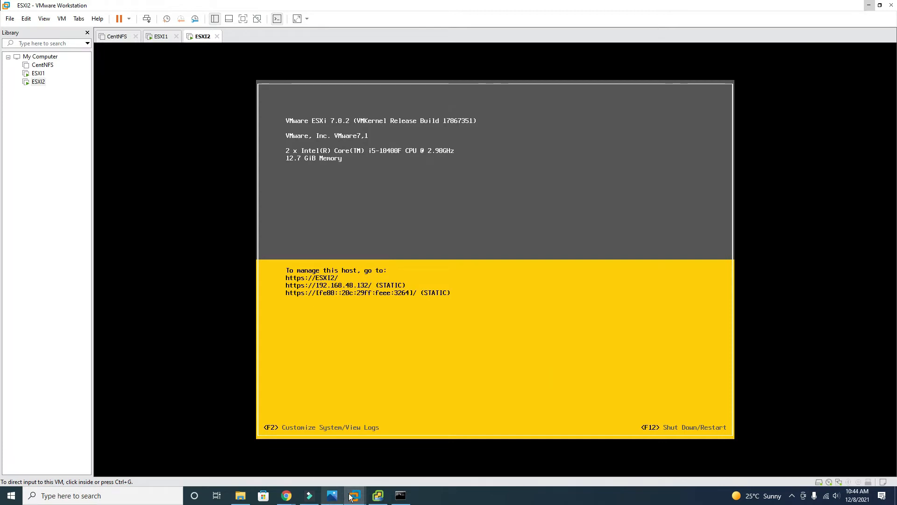
{"action": "left_click", "coordinate": [376, 497]}
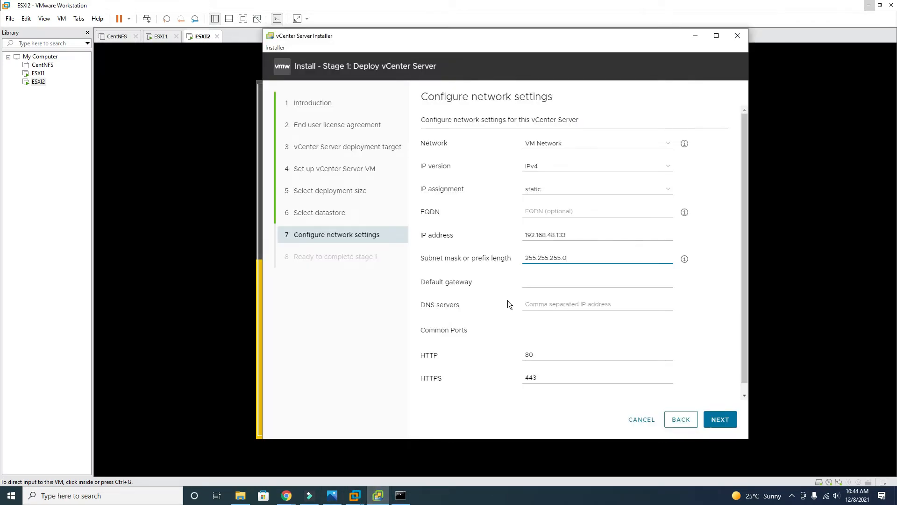
Enter 192.168.48.2 as default gateway, copy it into DNS servers, and go to Ready to complete
{"action": "left_click", "coordinate": [551, 284]}
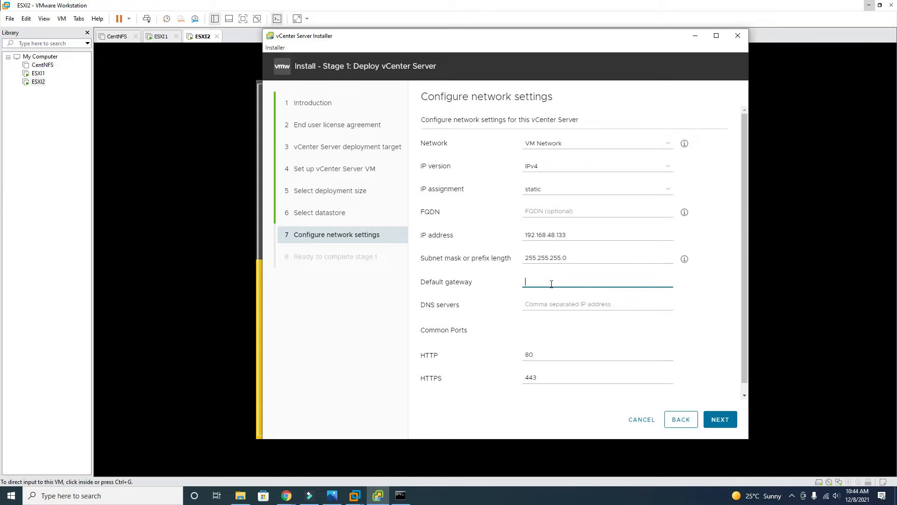
{"action": "type", "text": "192.168"}
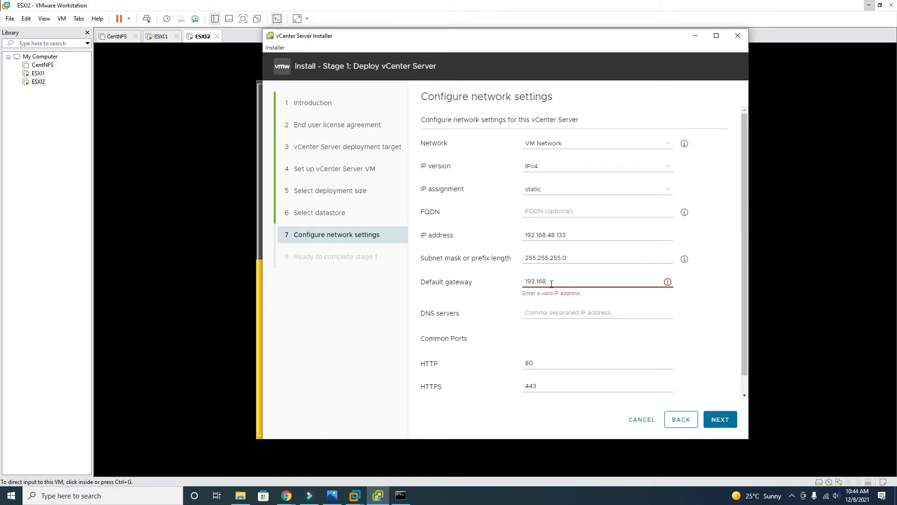
{"action": "type", "text": ".48"}
{"action": "type", "text": ".2"}
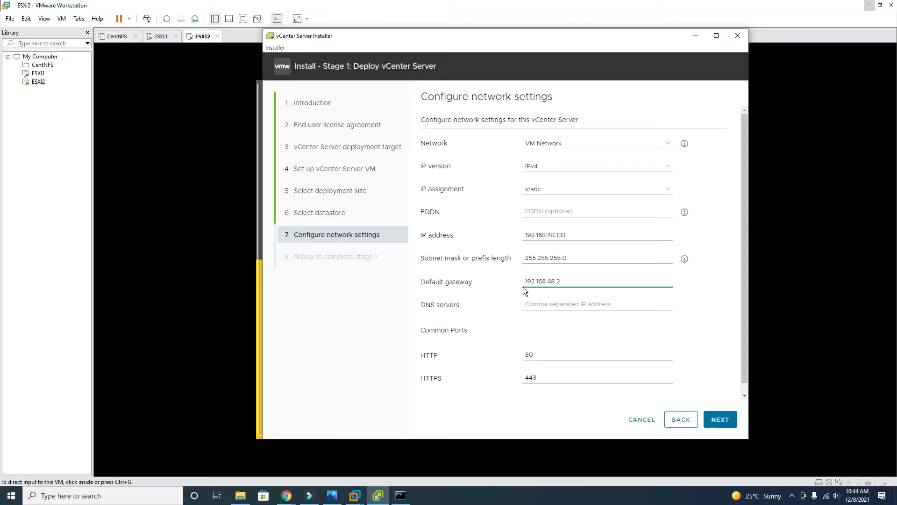
{"action": "left_click_drag", "start_coordinate": [573, 282], "coordinate": [493, 280]}
{"action": "key", "text": "ctrl+c"}
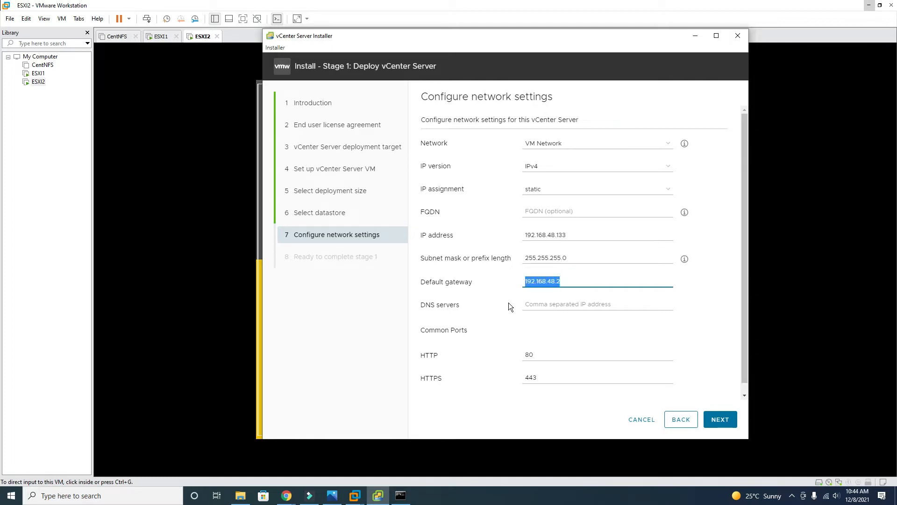
{"action": "left_click", "coordinate": [534, 304]}
{"action": "key", "text": "ctrl+v"}
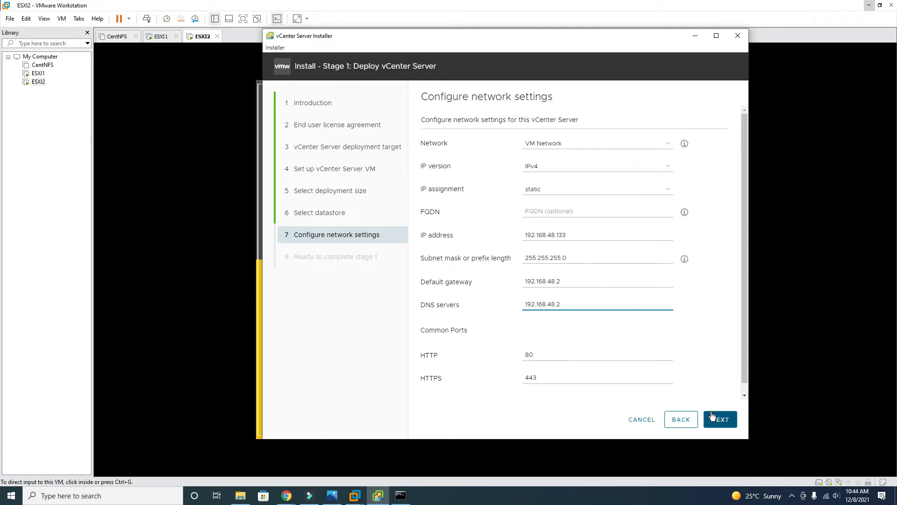
{"action": "left_click", "coordinate": [730, 420]}
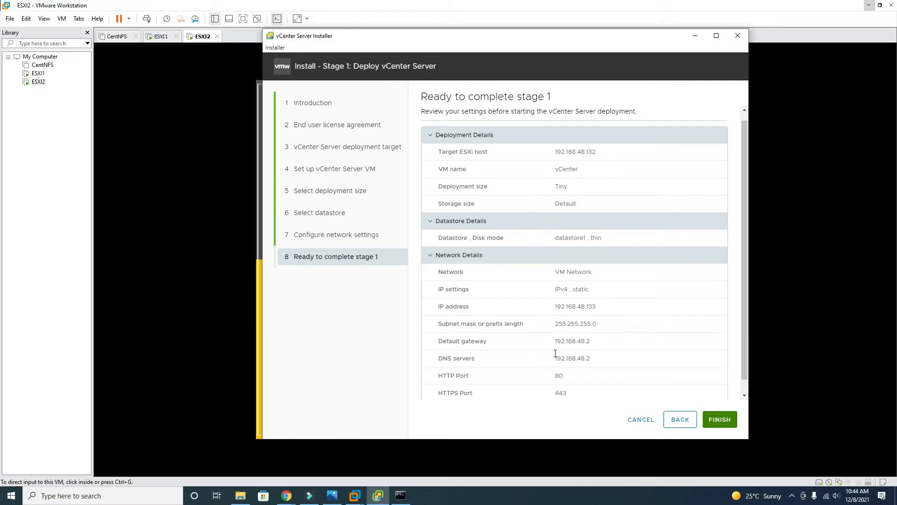
Review the Ready to complete stage 1 summary and start the appliance deployment
{"action": "scroll", "coordinate": [497, 192], "scroll_direction": "down", "scroll_amount": 1}
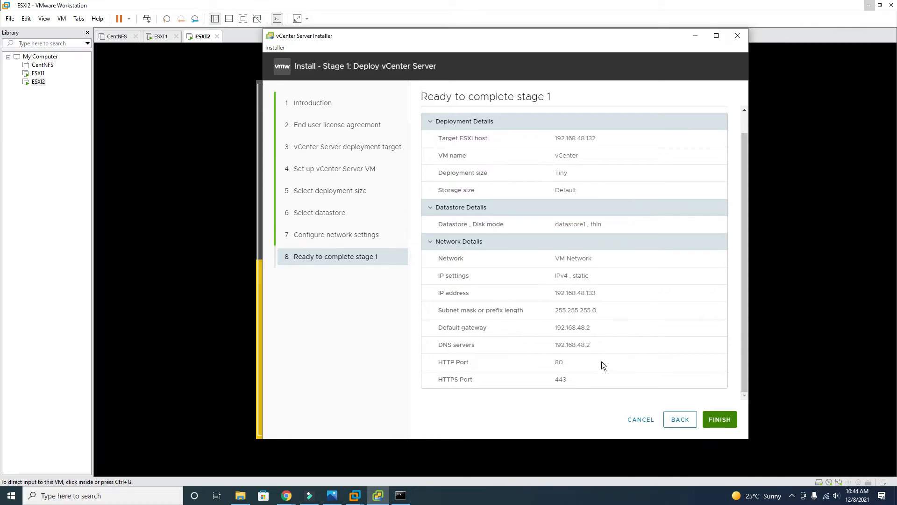
{"action": "left_click", "coordinate": [719, 420]}
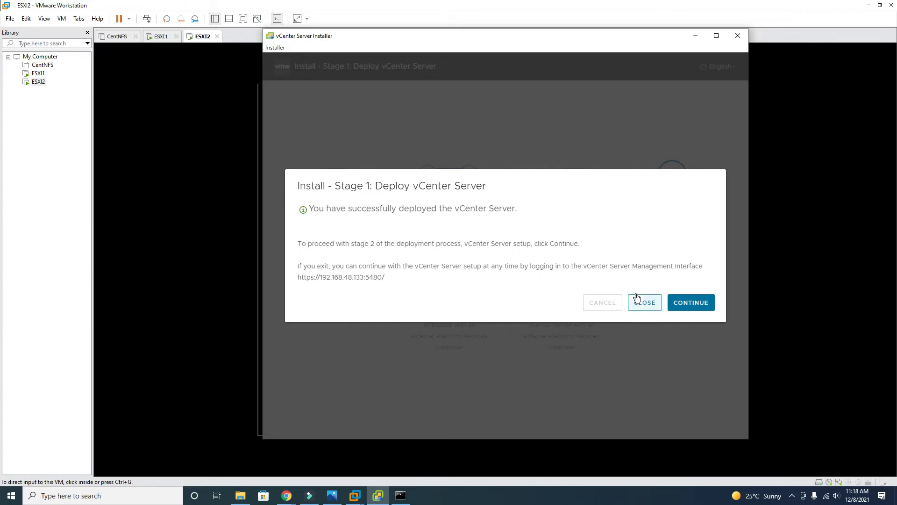
Continue from the stage 1 success dialog past the stage 2 Introduction page
{"action": "left_click", "coordinate": [694, 306]}
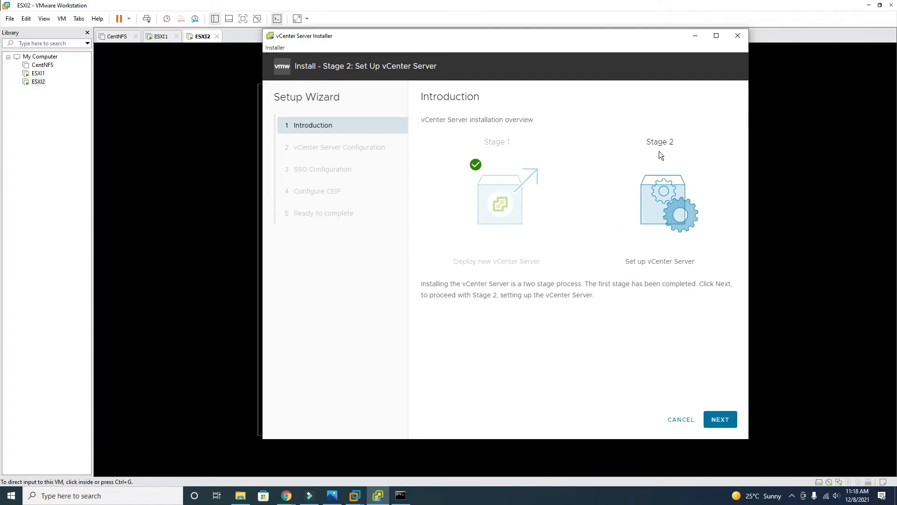
{"action": "left_click", "coordinate": [723, 419]}
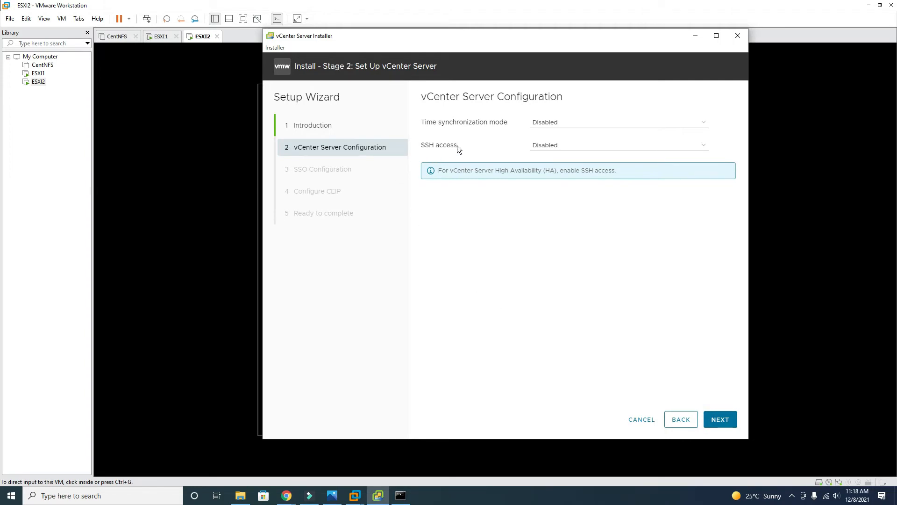
Set time synchronization to NTP server 192.168.48.2, enable SSH access, and submit
{"action": "left_click", "coordinate": [575, 123]}
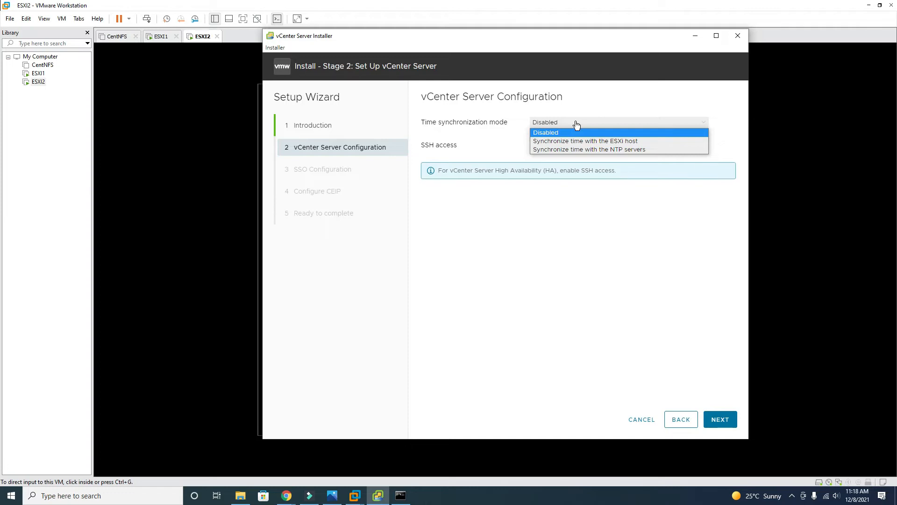
{"action": "left_click", "coordinate": [623, 148]}
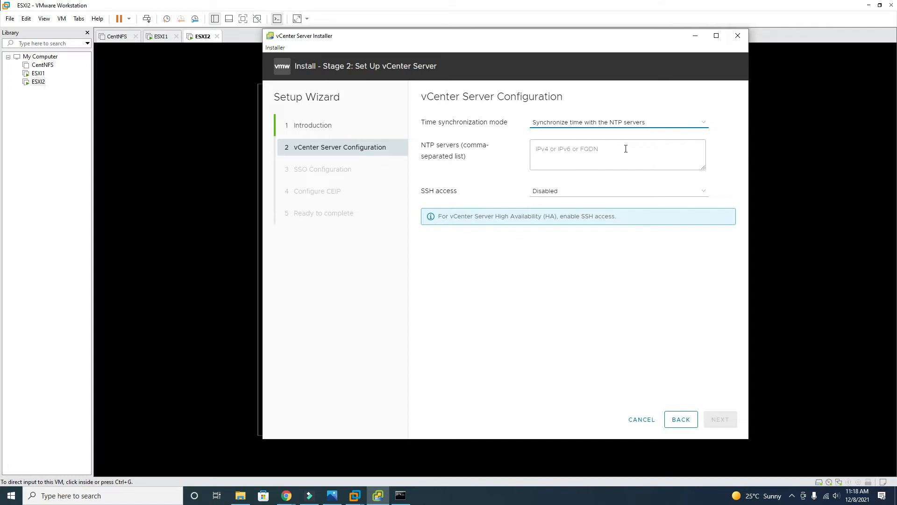
{"action": "left_click", "coordinate": [626, 149]}
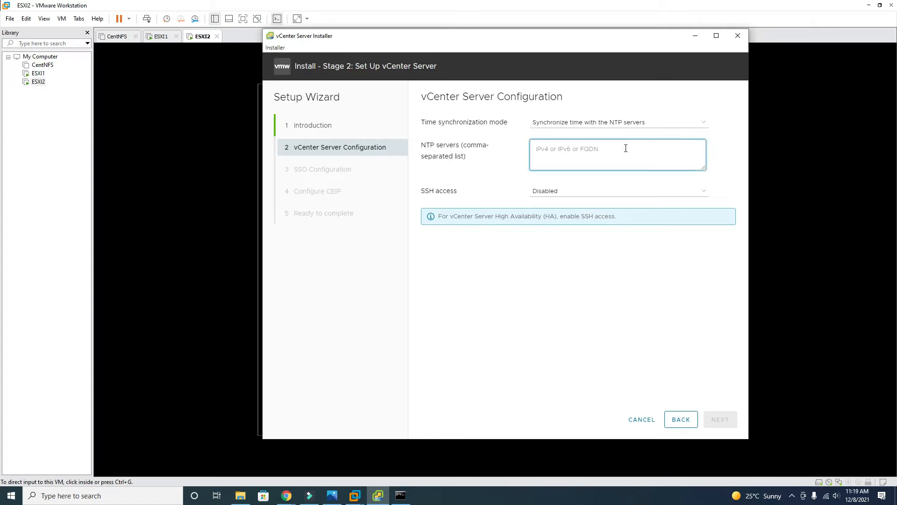
{"action": "type", "text": "192.168"}
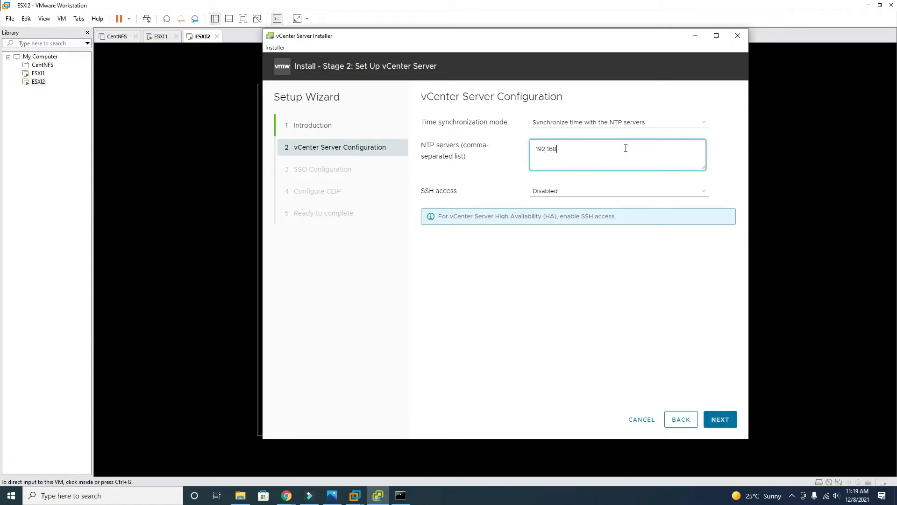
{"action": "type", "text": "."}
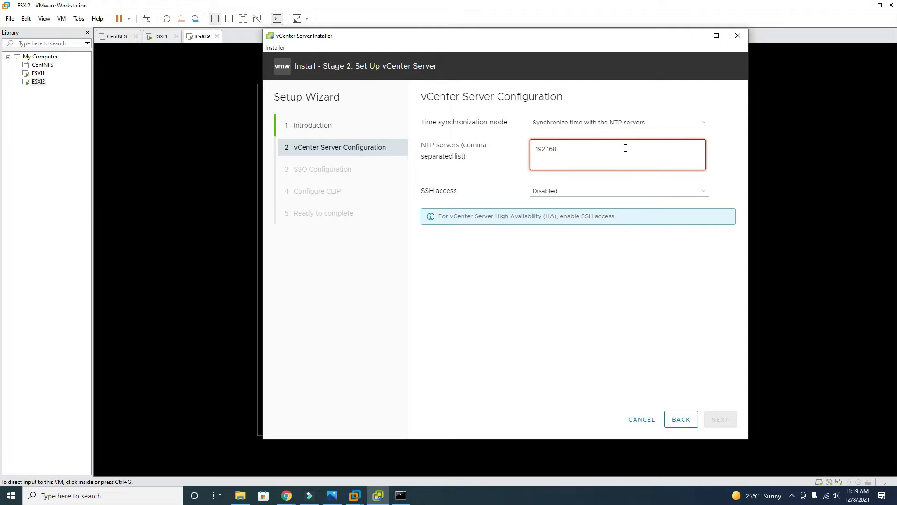
{"action": "type", "text": "48.2"}
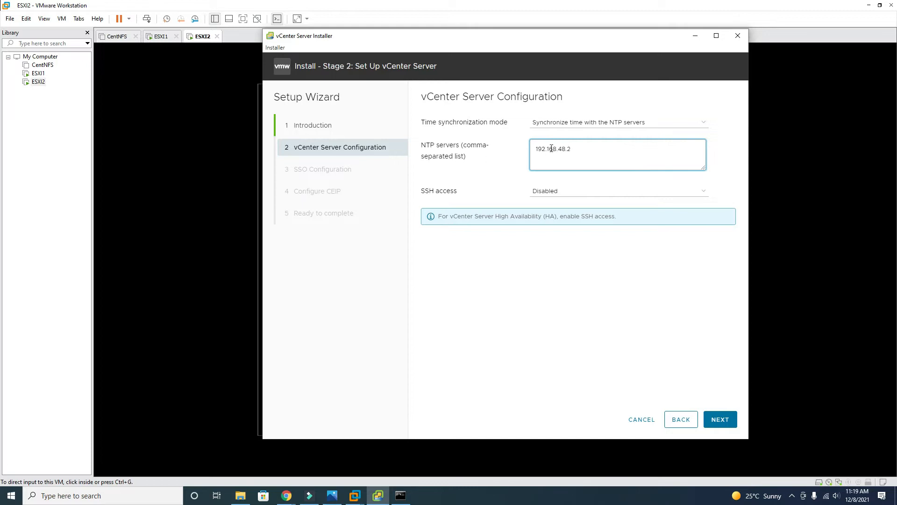
{"action": "left_click", "coordinate": [551, 191]}
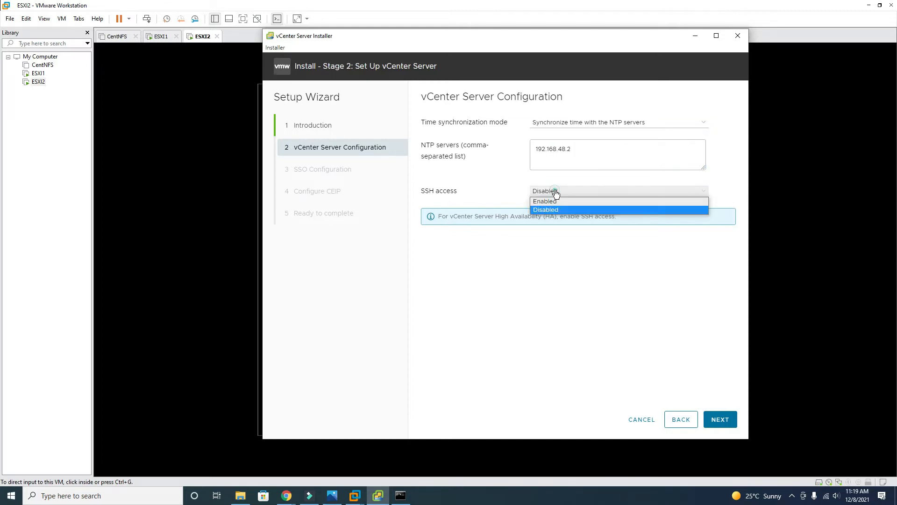
{"action": "left_click", "coordinate": [557, 201]}
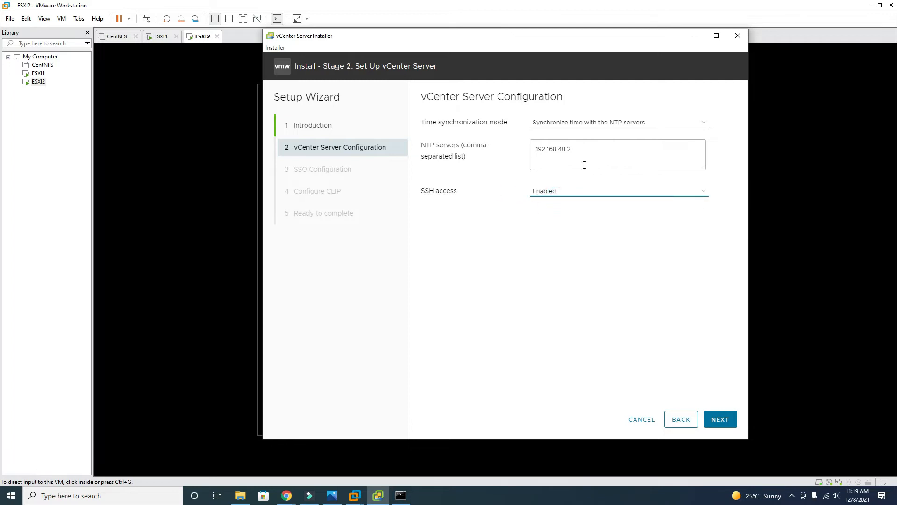
{"action": "left_click", "coordinate": [720, 423]}
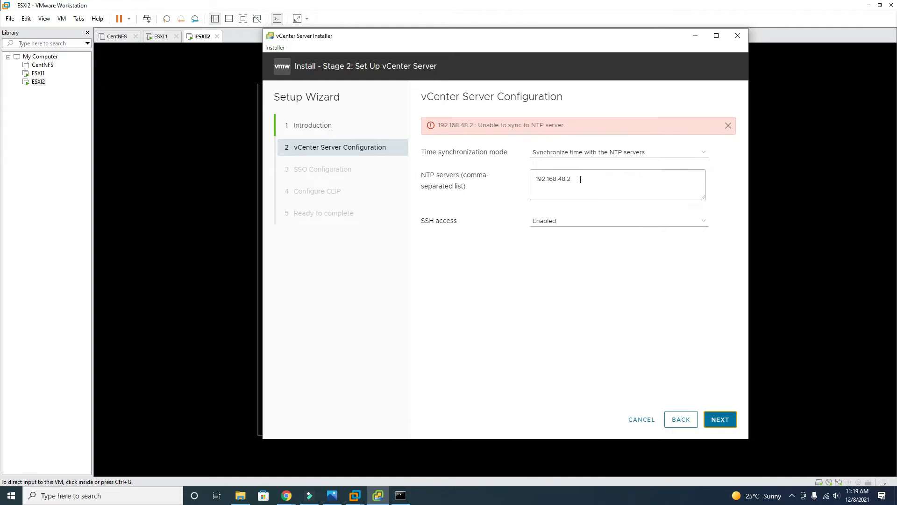
Release the ESXI2 console, minimize Workstation, and bring Command Prompt over the installer
{"action": "mouse_move", "coordinate": [355, 494]}
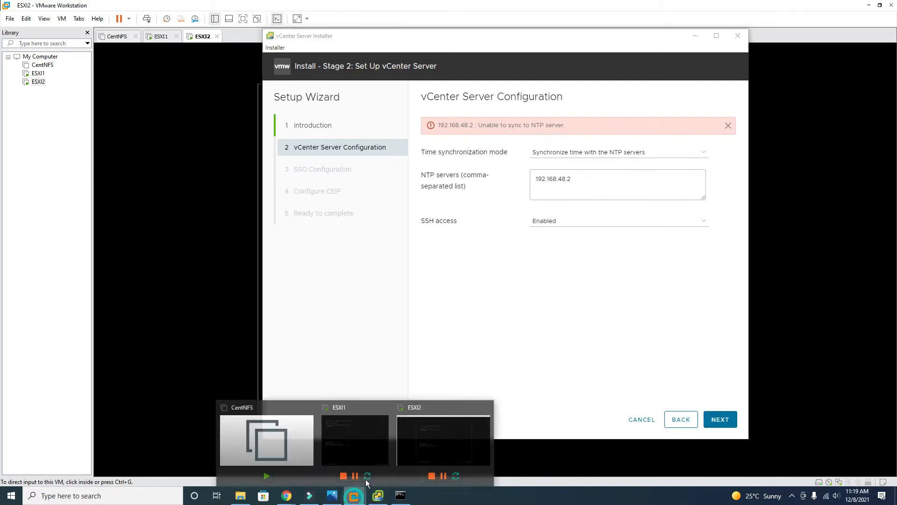
{"action": "mouse_move", "coordinate": [386, 451]}
{"action": "left_click", "coordinate": [430, 450]}
{"action": "left_click", "coordinate": [431, 450]}
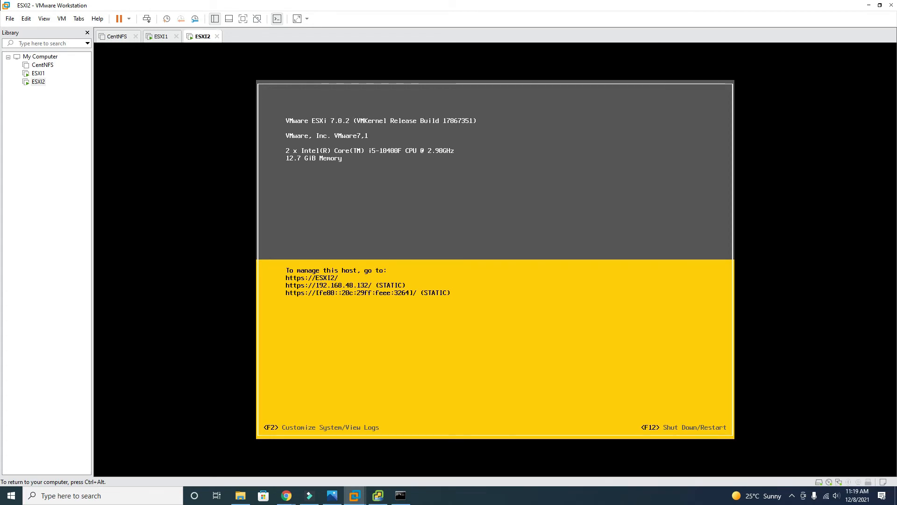
{"action": "key", "text": "ctrl+alt"}
{"action": "left_click", "coordinate": [403, 495]}
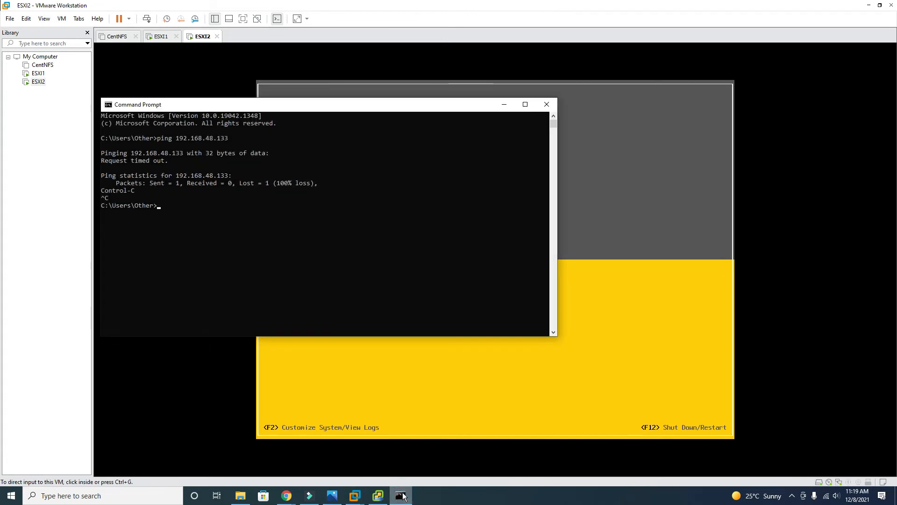
{"action": "left_click", "coordinate": [403, 496]}
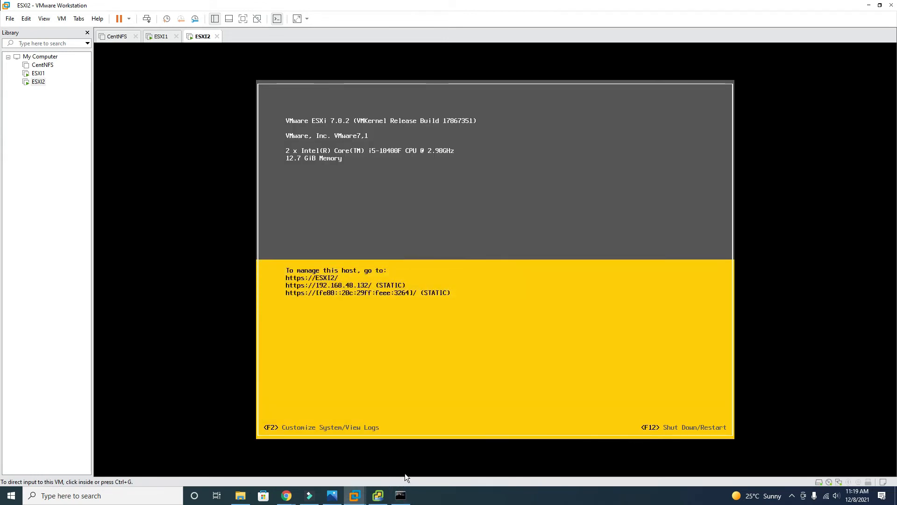
{"action": "left_click", "coordinate": [870, 6]}
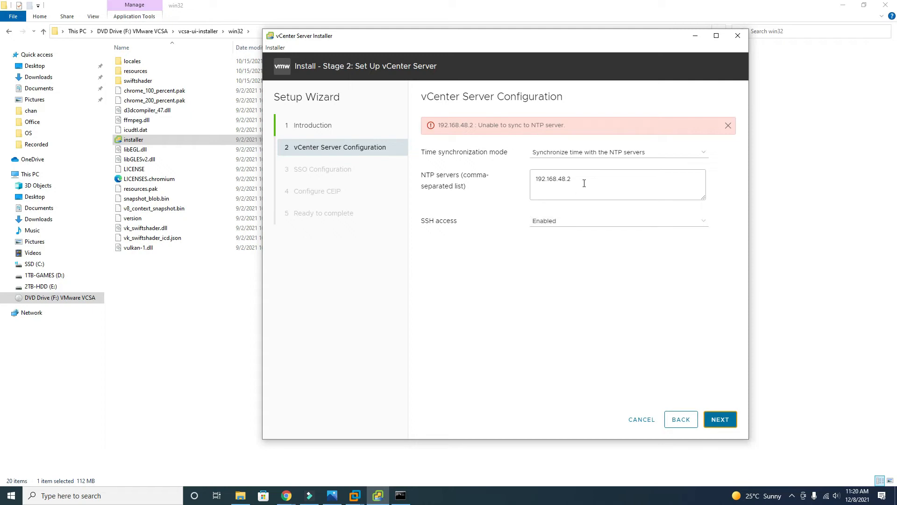
{"action": "left_click", "coordinate": [400, 495]}
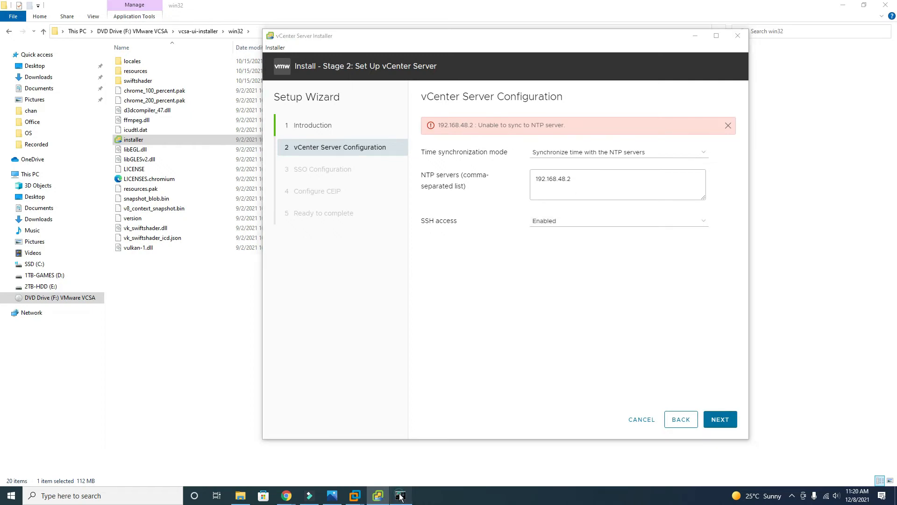
{"action": "left_click", "coordinate": [405, 299]}
Run ipconfig and select the Wi-Fi default gateway 192.168.0.1
{"action": "type", "text": "ip"}
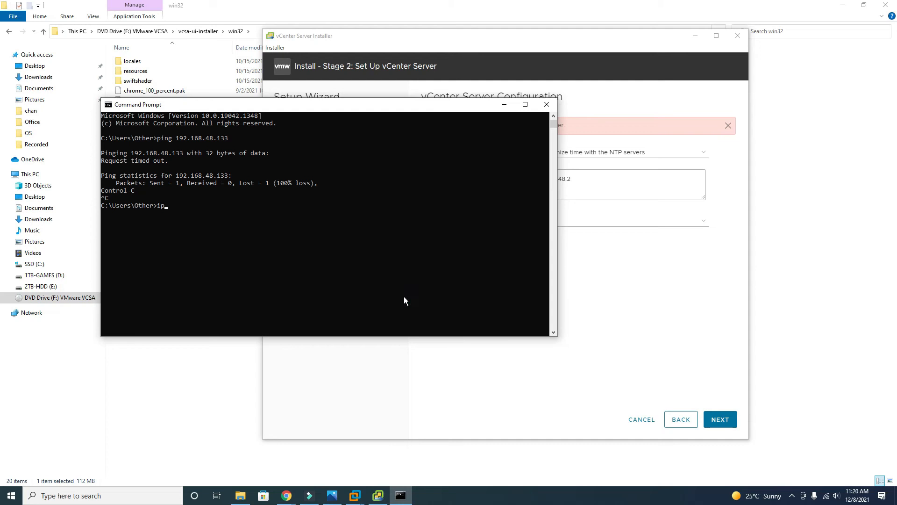
{"action": "type", "text": "config"}
{"action": "key", "text": "Return"}
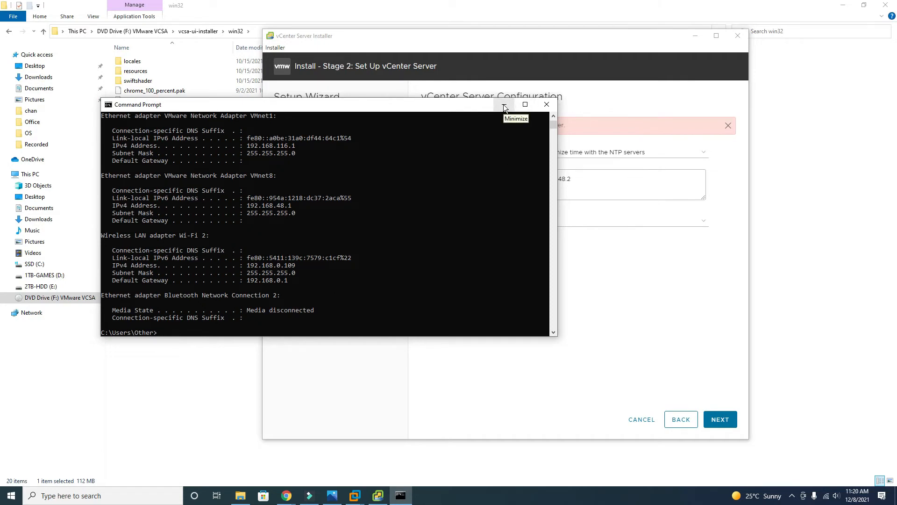
{"action": "double_click", "coordinate": [271, 279]}
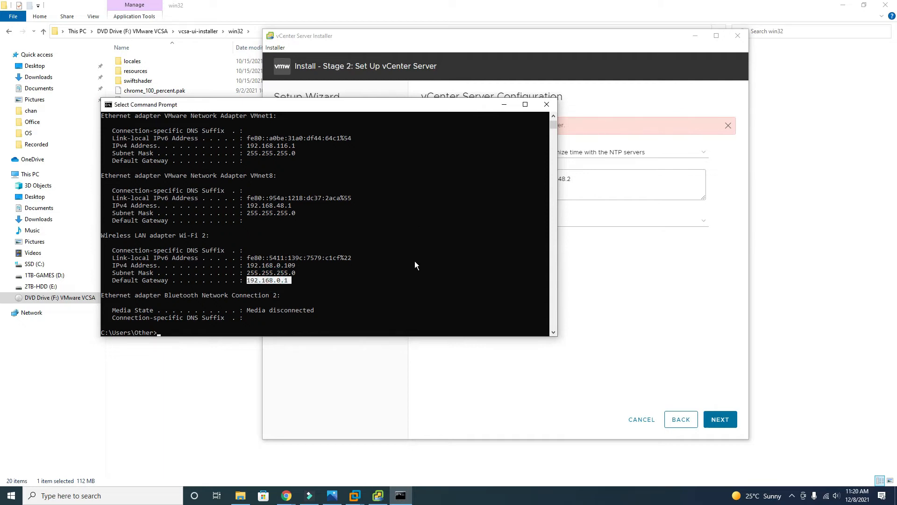
{"action": "key", "text": "ctrl+c"}
Ping 192.168.0.1 to confirm it replies, then return to the installer's NTP servers field
{"action": "type", "text": "pin"}
{"action": "type", "text": "g 192.168.48.2"}
{"action": "key", "text": "BackSpace"}
{"action": "key", "text": "BackSpace"}
{"action": "key", "text": "BackSpace"}
{"action": "key", "text": "BackSpace"}
{"action": "type", "text": "0.1"}
{"action": "key", "text": "Return"}
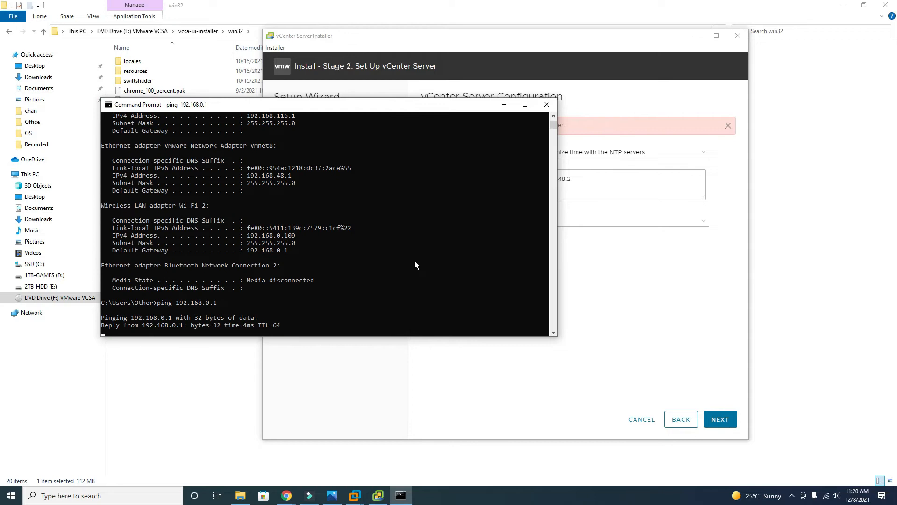
{"action": "key", "text": "ctrl+c"}
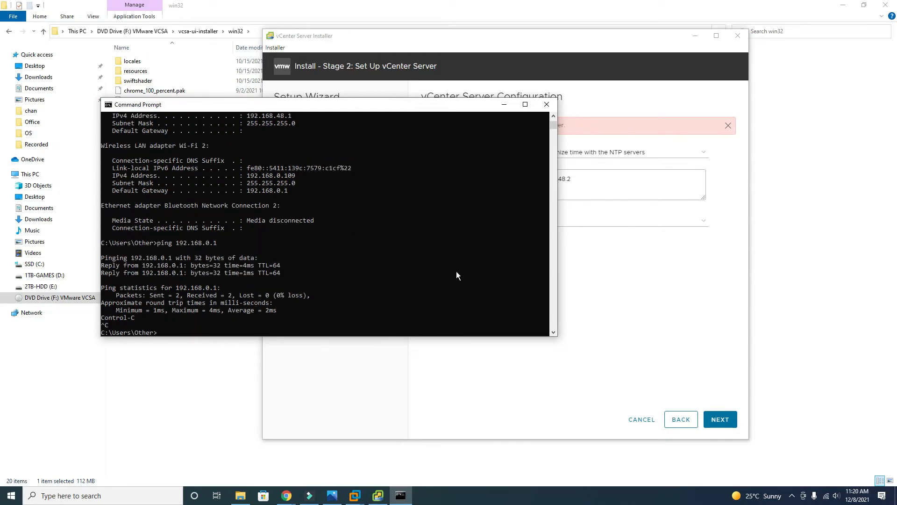
{"action": "left_click", "coordinate": [654, 268]}
{"action": "left_click", "coordinate": [589, 179]}
Change the NTP server to 192.168.0.1 and submit; it also fails to sync
{"action": "key", "text": "BackSpace"}
{"action": "key", "text": "BackSpace"}
{"action": "key", "text": "BackSpace"}
{"action": "key", "text": "BackSpace"}
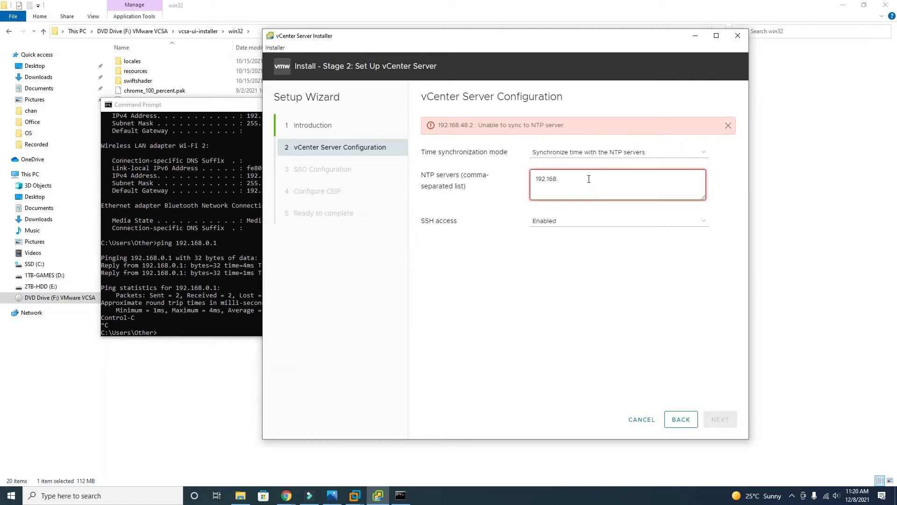
{"action": "type", "text": "0.1"}
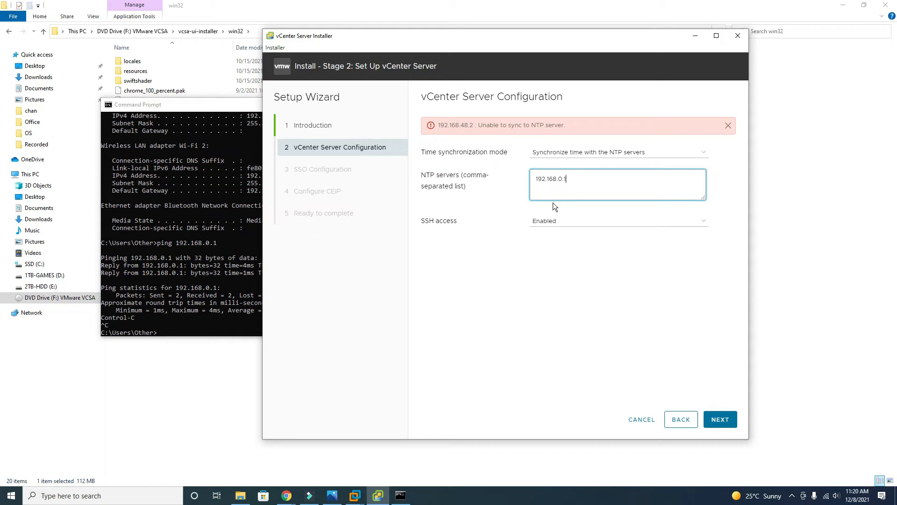
{"action": "left_click", "coordinate": [730, 420]}
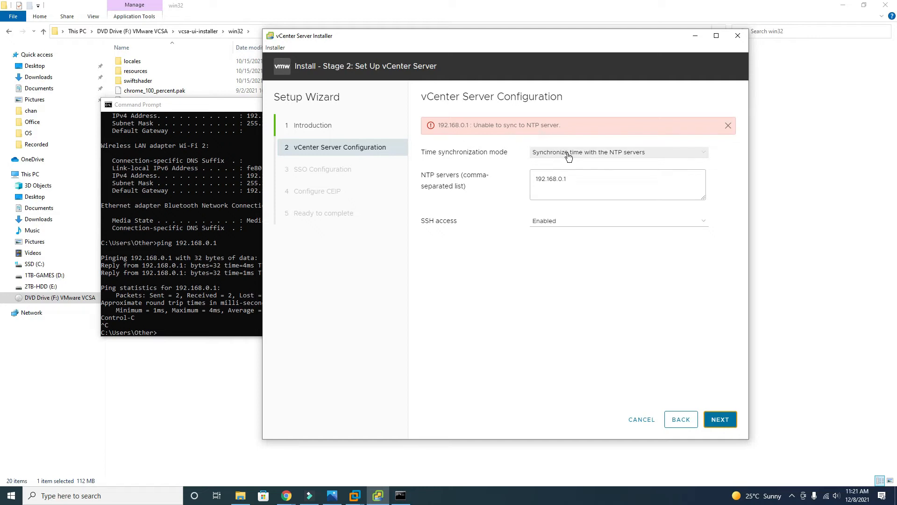
Bring up the ESXI2 virtual machine console from VMware Workstation's taskbar previews
{"action": "left_click", "coordinate": [579, 180]}
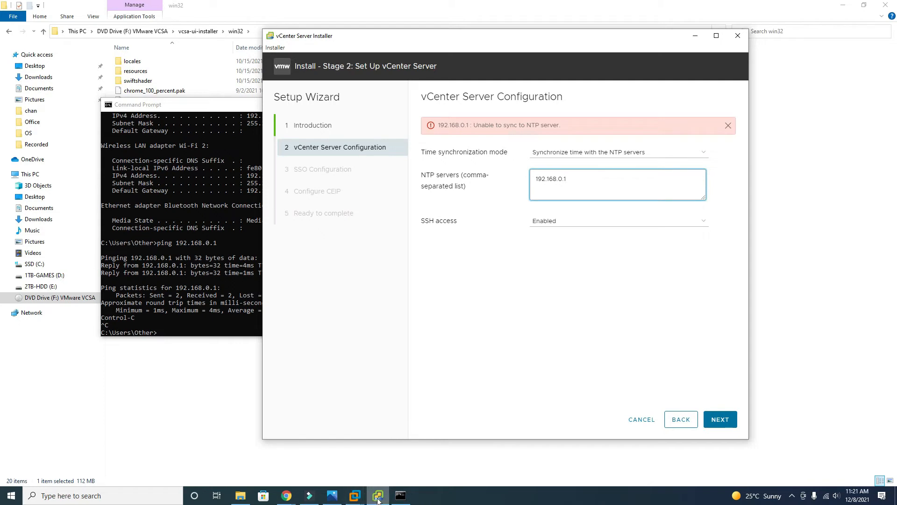
{"action": "left_click", "coordinate": [358, 496]}
{"action": "left_click", "coordinate": [447, 439]}
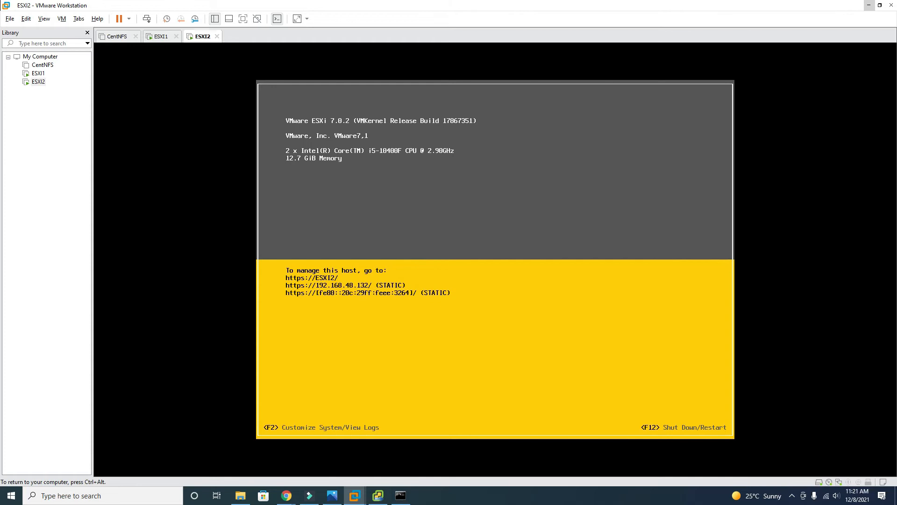
Log in to ESXI2 and review its manual IPv4: 192.168.48.132 with gateway 192.168.48.2
{"action": "key", "text": "F2"}
{"action": "key", "text": "Tab"}
{"action": "type", "text": "*******"}
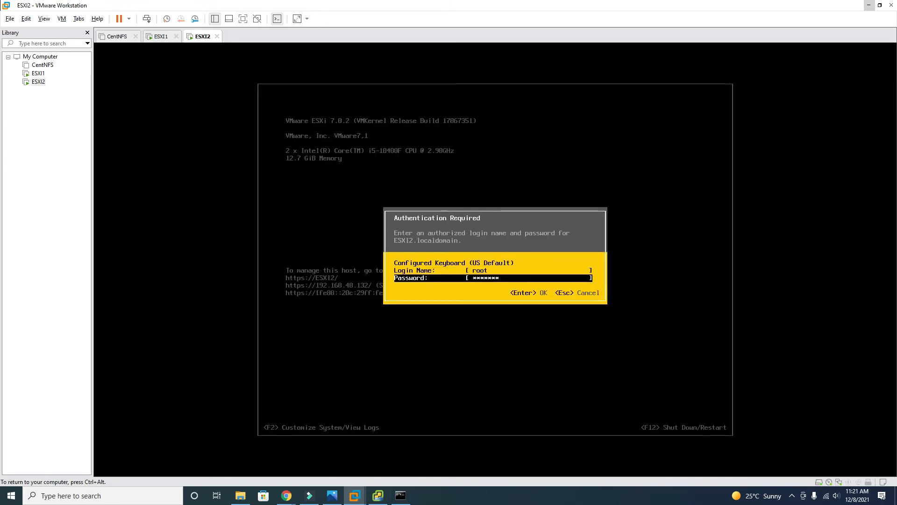
{"action": "key", "text": "Return"}
{"action": "key", "text": "Down"}
{"action": "key", "text": "Return"}
{"action": "key", "text": "Down"}
{"action": "key", "text": "Down"}
{"action": "key", "text": "Return"}
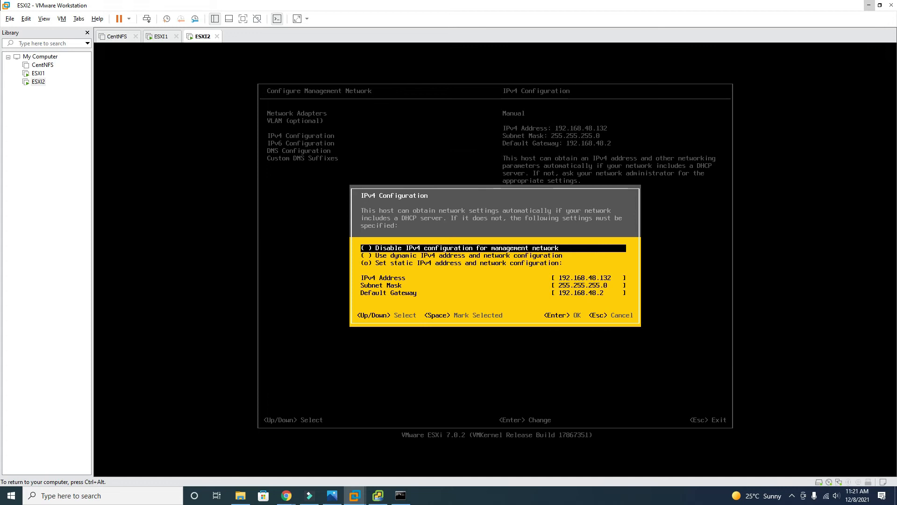
{"action": "key", "text": "Down"}
{"action": "key", "text": "Down"}
{"action": "key", "text": "Down"}
{"action": "key", "text": "Down"}
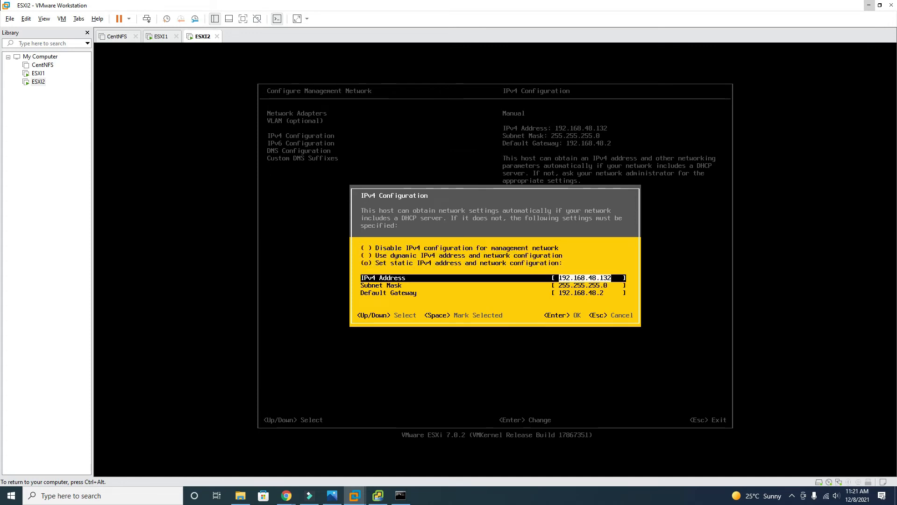
{"action": "key", "text": "Down"}
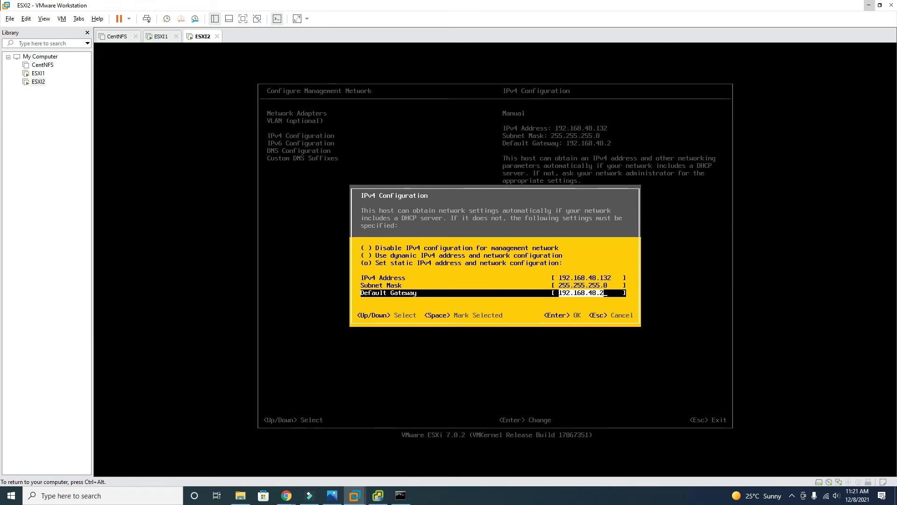
{"action": "key", "text": "Return"}
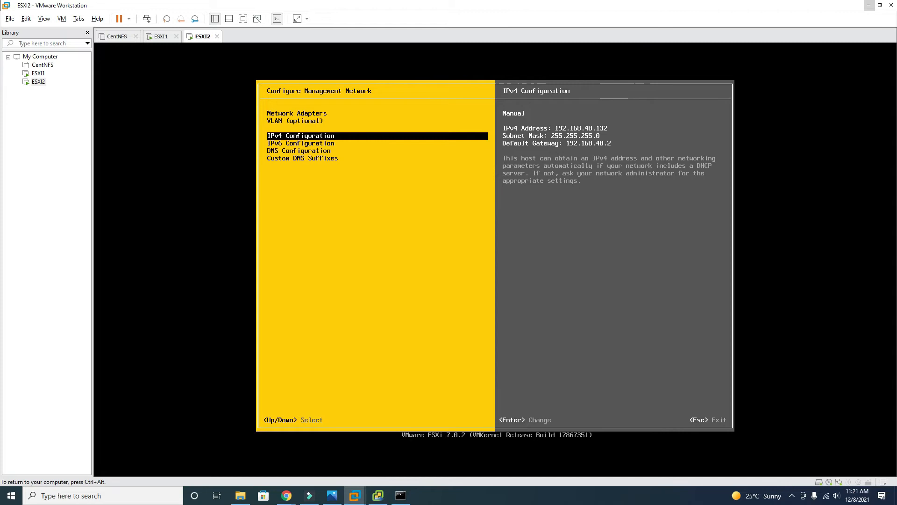
{"action": "key", "text": "Escape"}
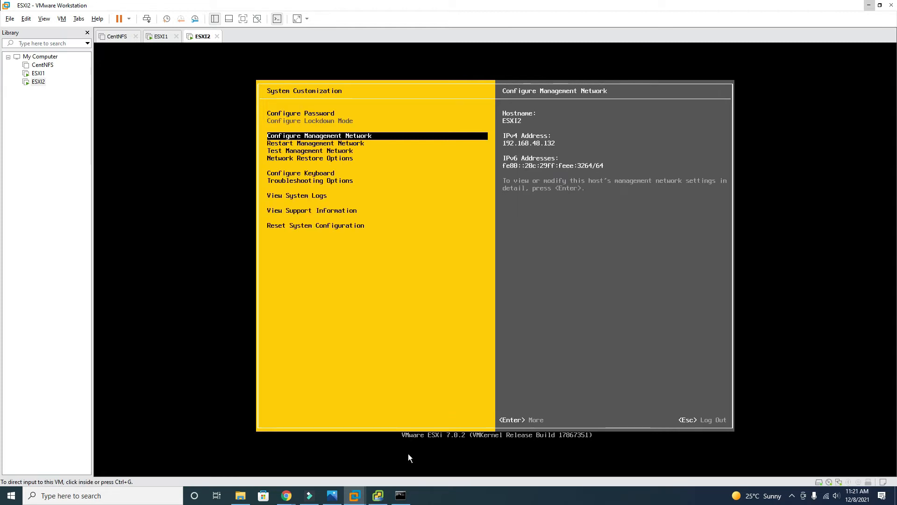
Replace the NTP server entry with 192.168.48.2 and submit it
{"action": "left_click", "coordinate": [377, 495]}
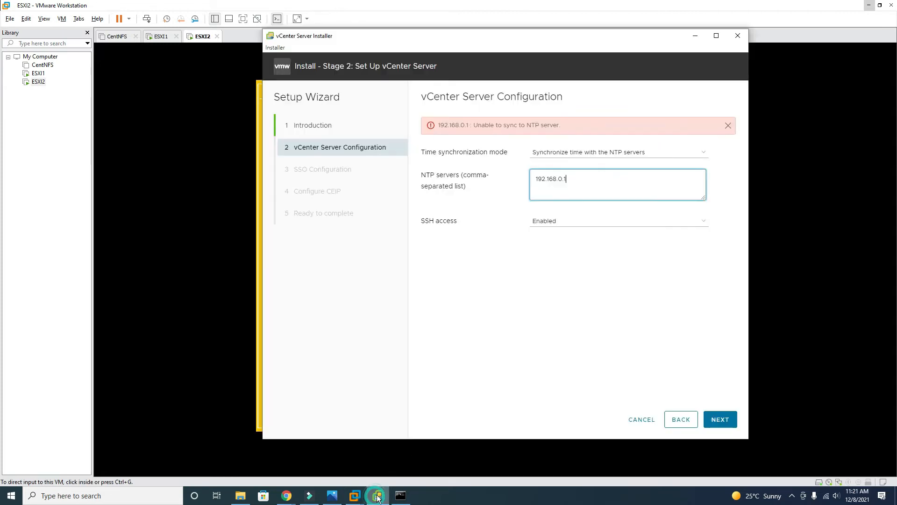
{"action": "left_click", "coordinate": [581, 179]}
{"action": "key", "text": "BackSpace"}
{"action": "key", "text": "BackSpace"}
{"action": "key", "text": "BackSpace"}
{"action": "key", "text": "BackSpace"}
{"action": "key", "text": "BackSpace"}
{"action": "key", "text": "BackSpace"}
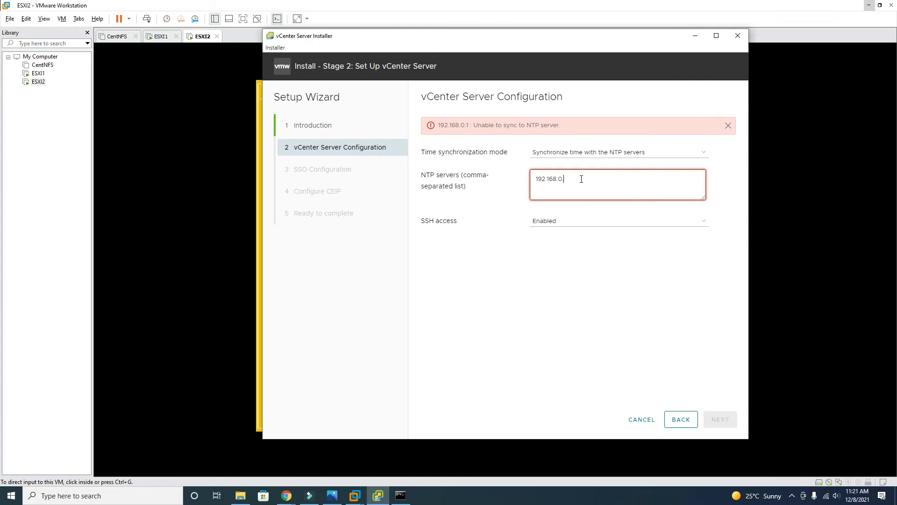
{"action": "key", "text": "BackSpace"}
{"action": "key", "text": "BackSpace"}
{"action": "key", "text": "BackSpace"}
{"action": "key", "text": "BackSpace"}
{"action": "key", "text": "BackSpace"}
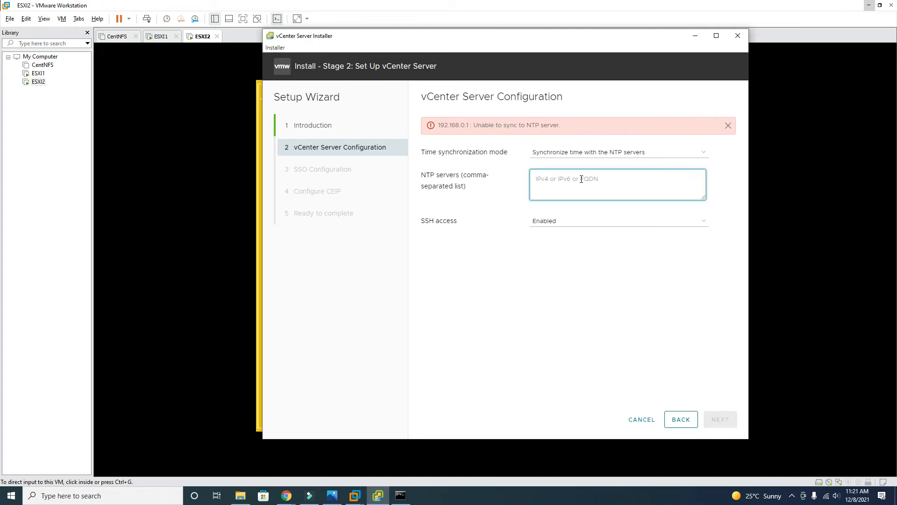
{"action": "type", "text": "192.168"}
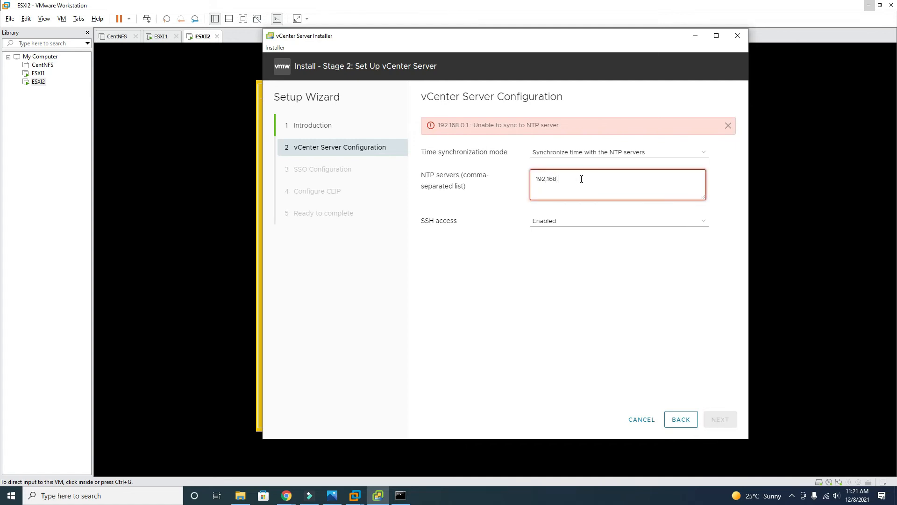
{"action": "type", "text": "48.2"}
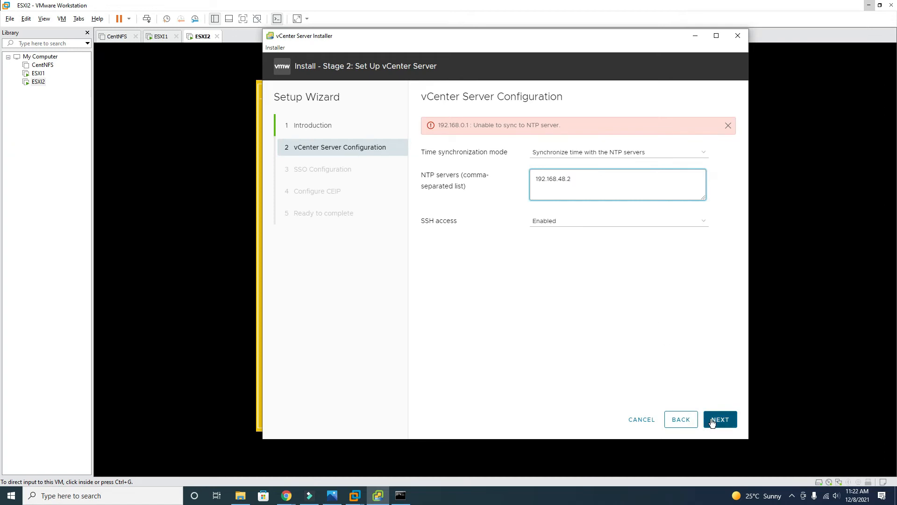
{"action": "left_click", "coordinate": [731, 423]}
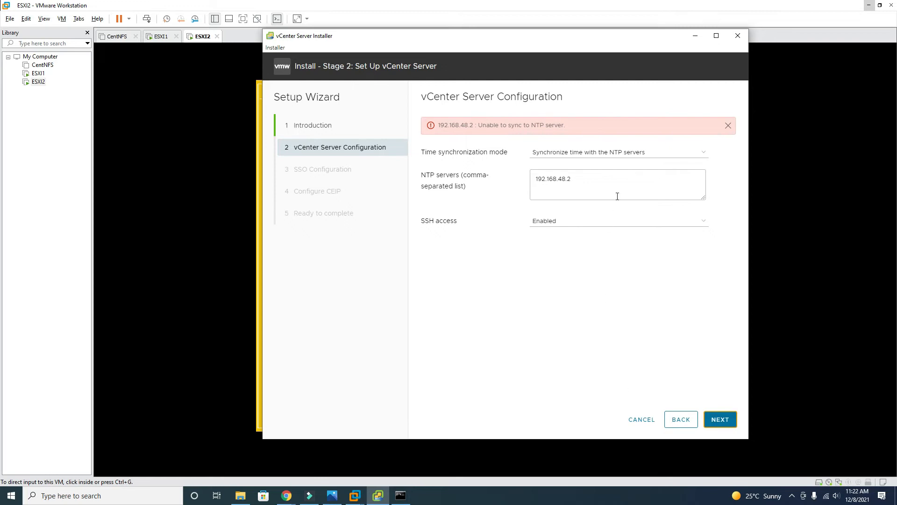
Set time synchronization mode to Disabled and continue
{"action": "left_click", "coordinate": [614, 151]}
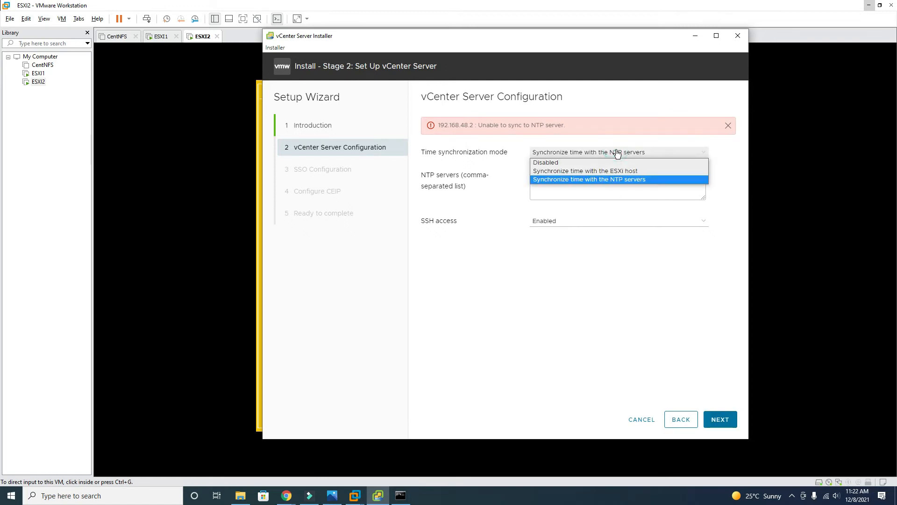
{"action": "left_click", "coordinate": [570, 162]}
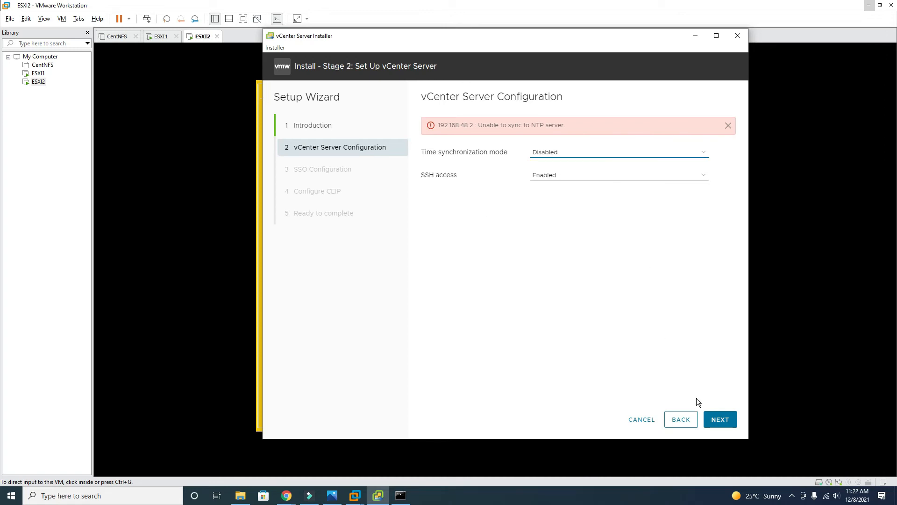
{"action": "left_click", "coordinate": [724, 420]}
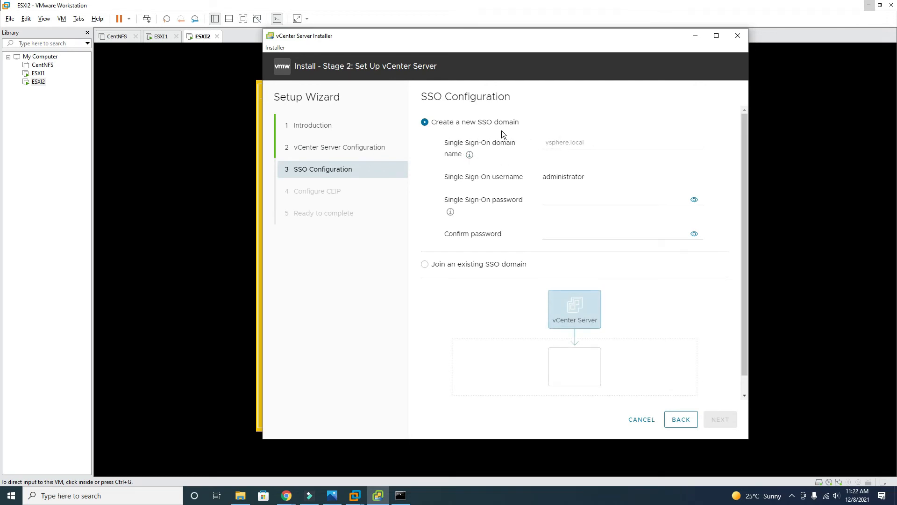
Enter vsphere.local as the new SSO domain name
{"action": "left_click", "coordinate": [553, 141]}
{"action": "type", "text": "vsphere"}
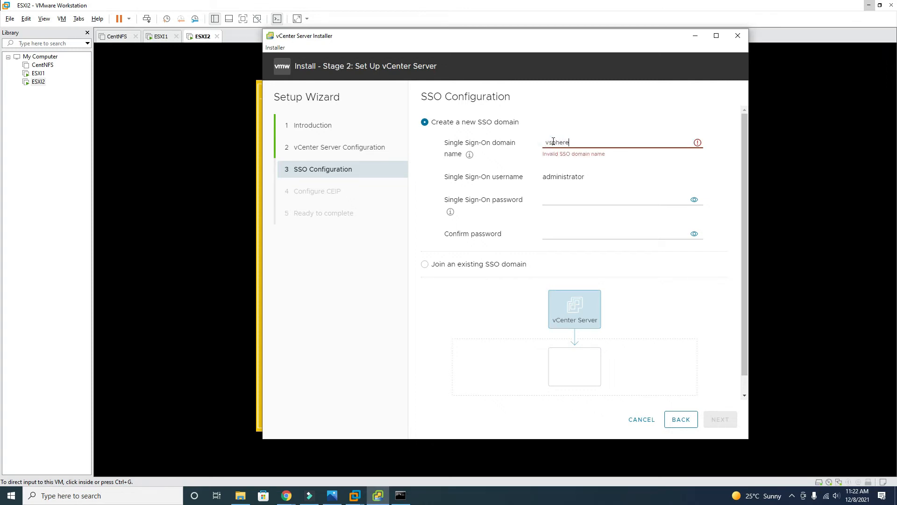
{"action": "type", "text": ".local"}
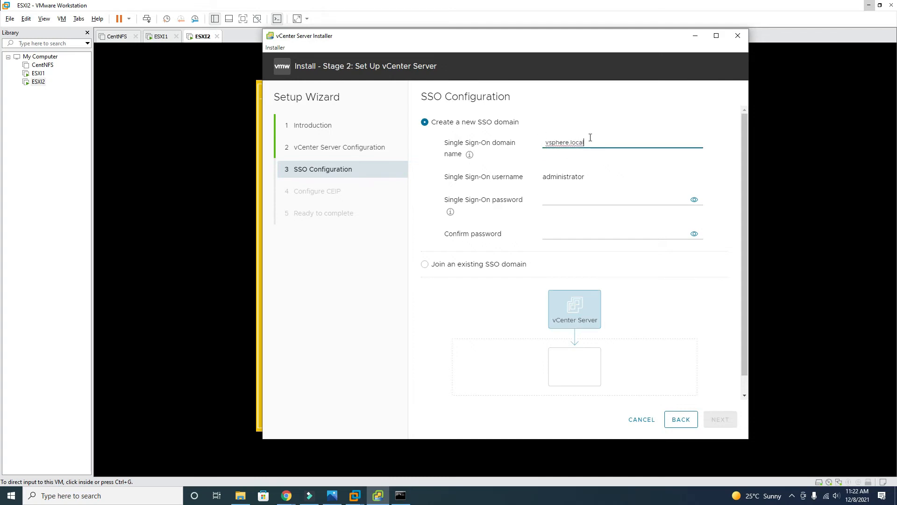
{"action": "left_click_drag", "start_coordinate": [598, 141], "coordinate": [512, 144]}
{"action": "key", "text": "ctrl+c"}
{"action": "key", "text": "BackSpace"}
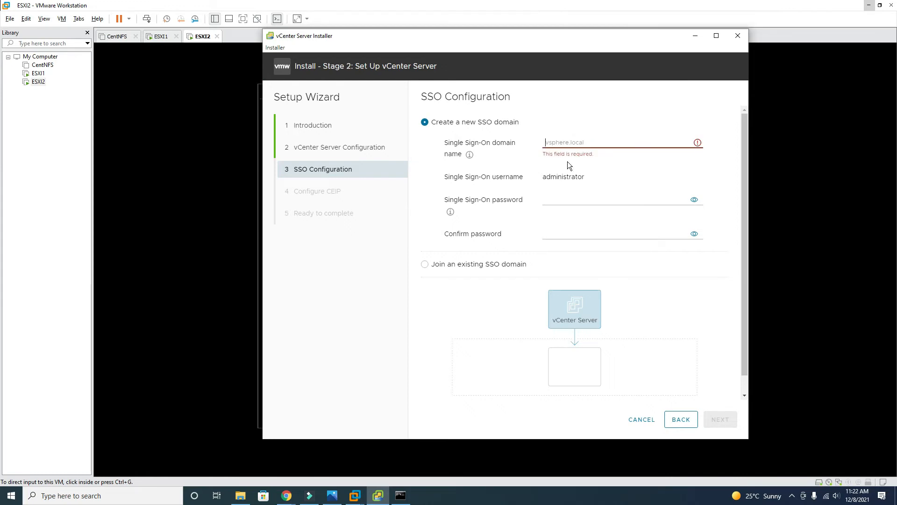
{"action": "left_click", "coordinate": [589, 141]}
{"action": "key", "text": "ctrl+v"}
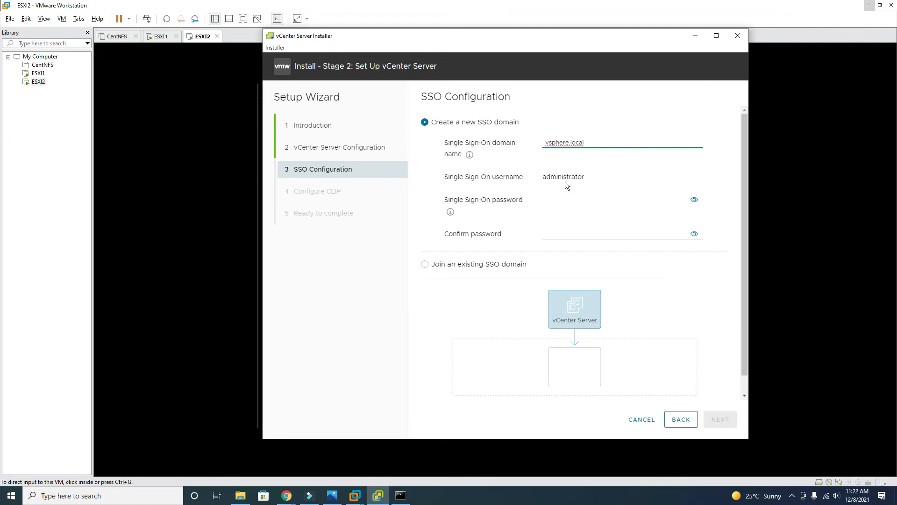
Enter and confirm the SSO administrator password, then proceed to CEIP
{"action": "left_click", "coordinate": [565, 204]}
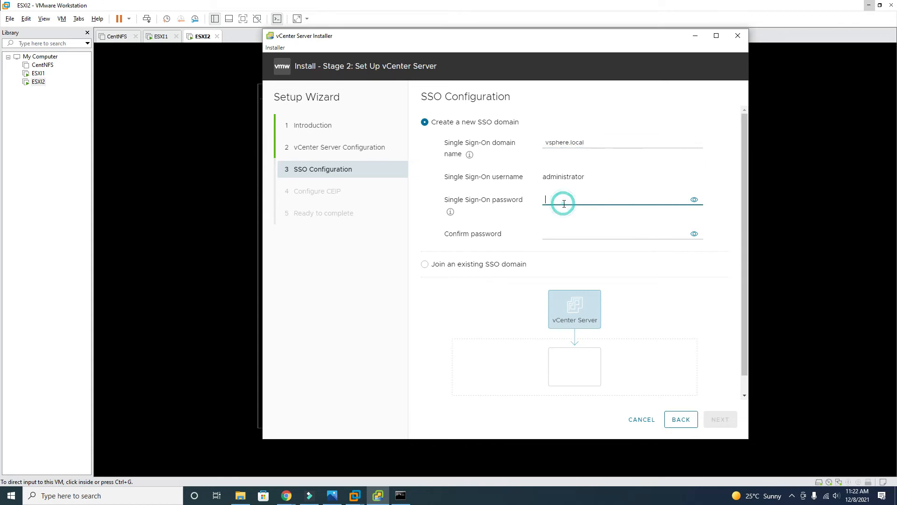
{"action": "type", "text": "VMware1!"}
{"action": "key", "text": "Tab"}
{"action": "type", "text": "VMware1"}
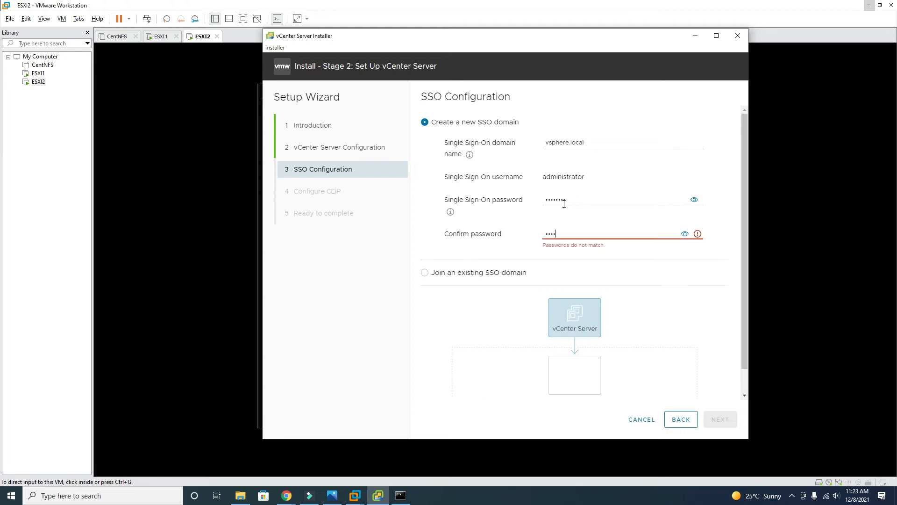
{"action": "type", "text": "!"}
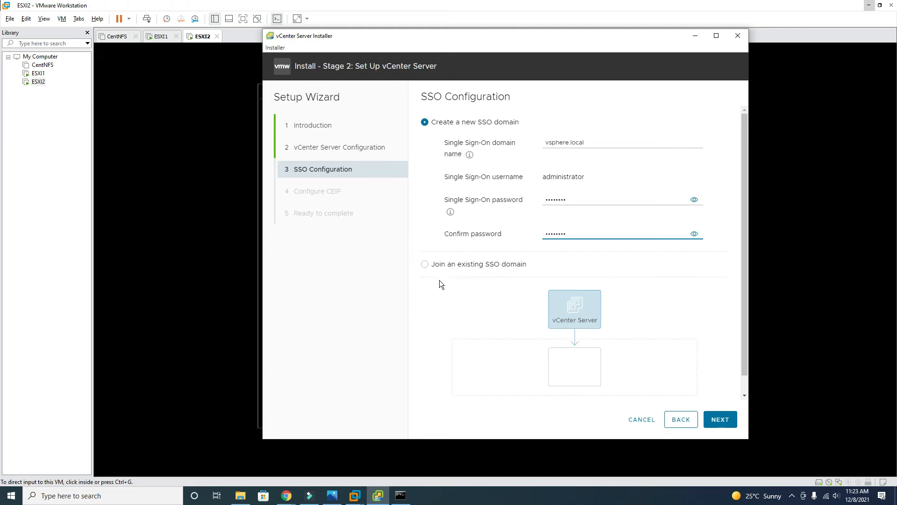
{"action": "scroll", "coordinate": [438, 279], "scroll_direction": "down", "scroll_amount": 1}
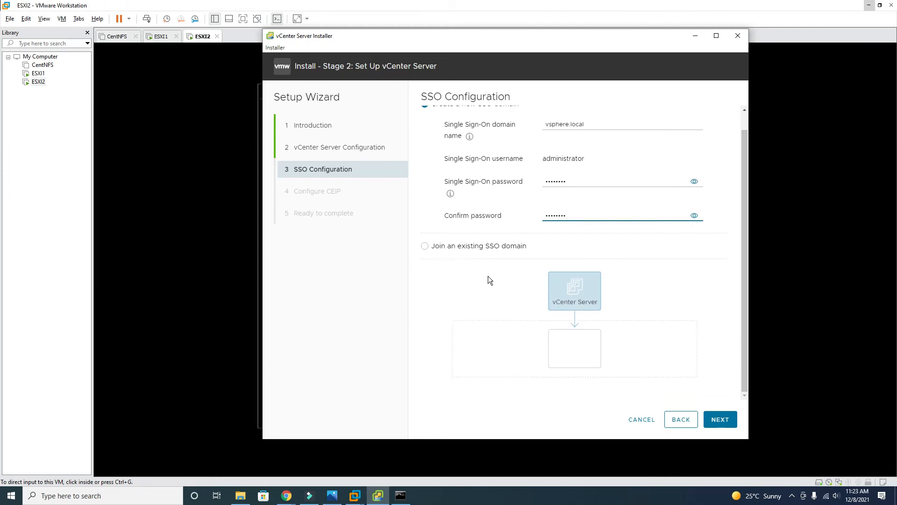
{"action": "left_click", "coordinate": [722, 426]}
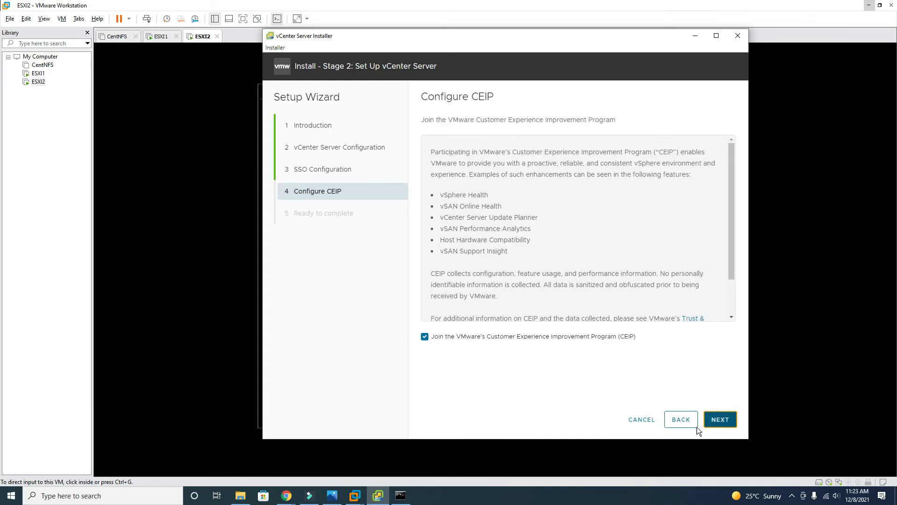
Untick joining the VMware CEIP and continue to the Ready to complete summary
{"action": "left_click", "coordinate": [424, 336]}
{"action": "left_click_drag", "start_coordinate": [727, 230], "coordinate": [727, 310]}
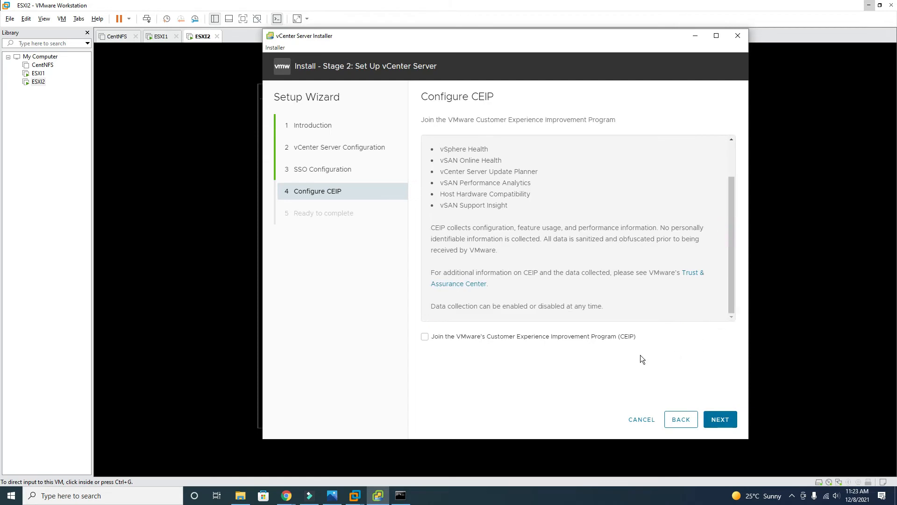
{"action": "left_click", "coordinate": [720, 419]}
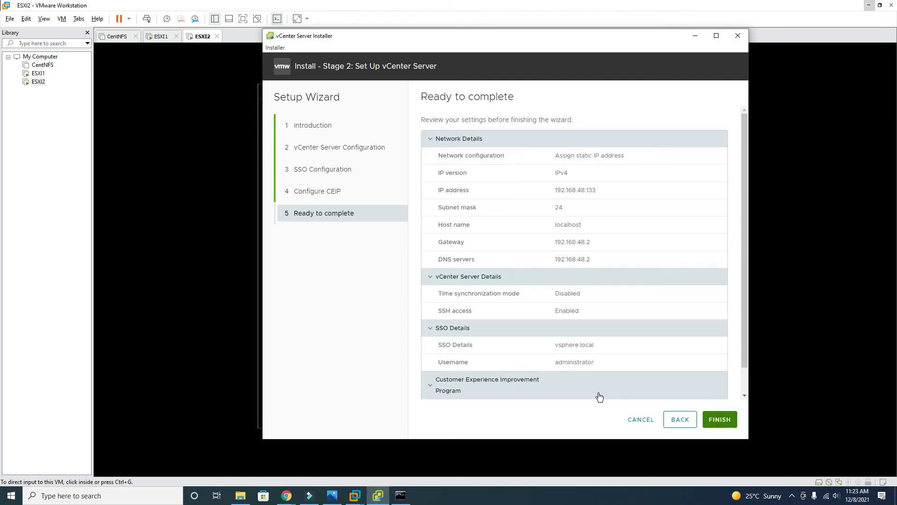
Finish the Stage 2 review and confirm the warning to start the unpausable install
{"action": "scroll", "coordinate": [532, 315], "scroll_direction": "down", "scroll_amount": 1}
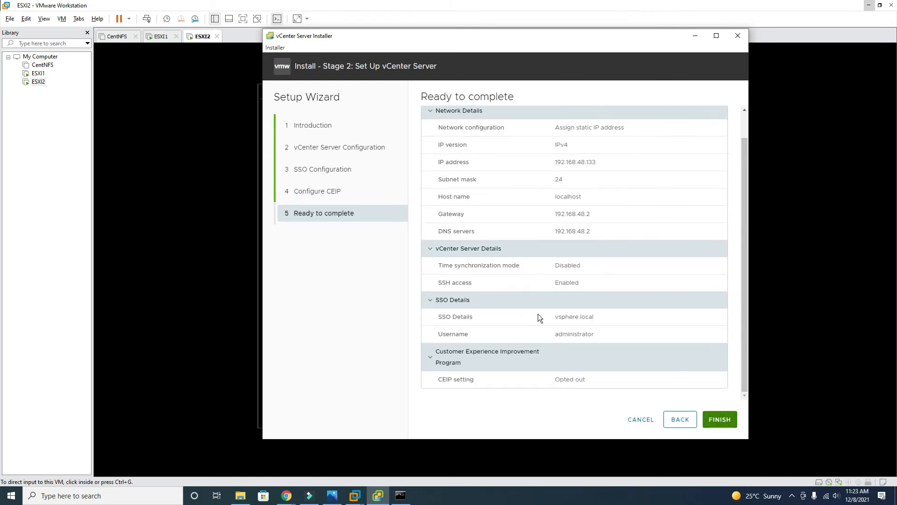
{"action": "left_click", "coordinate": [718, 420]}
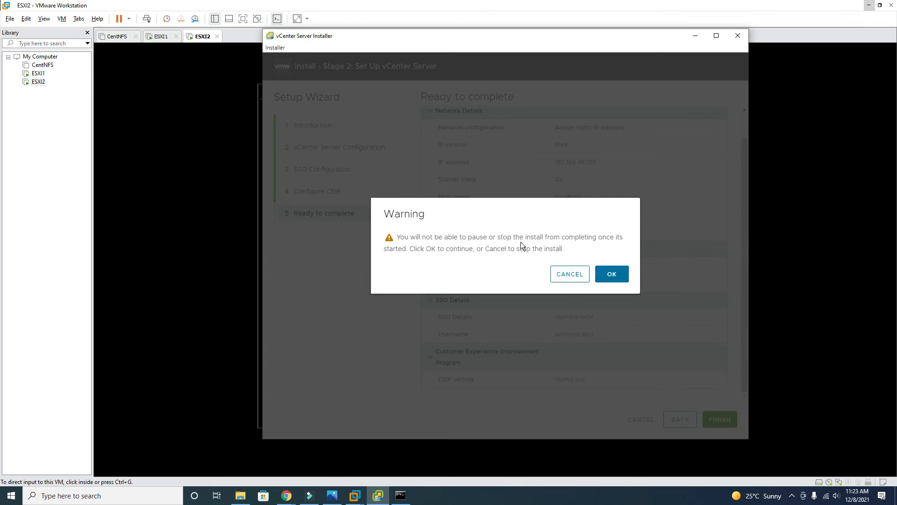
{"action": "left_click", "coordinate": [618, 275]}
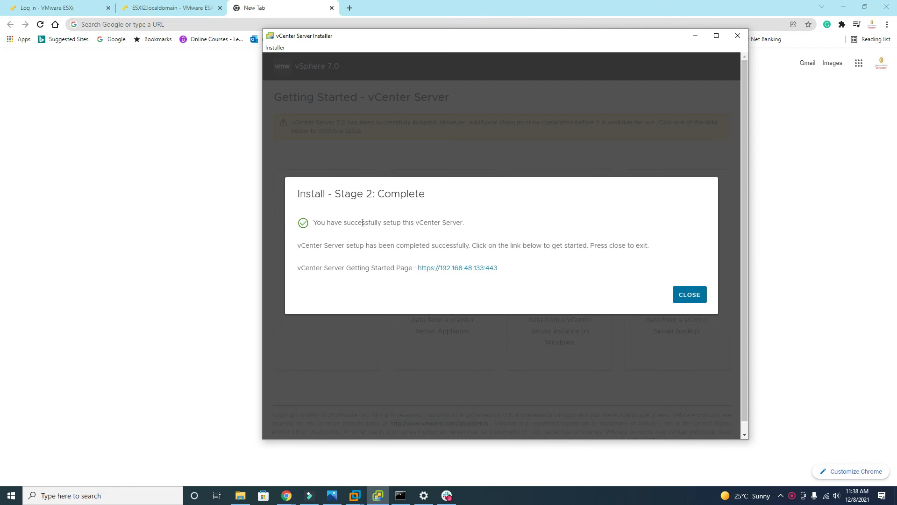
Close the installer and try the mistyped address htpps://192.168.48.133:5480
{"action": "left_click", "coordinate": [690, 294]}
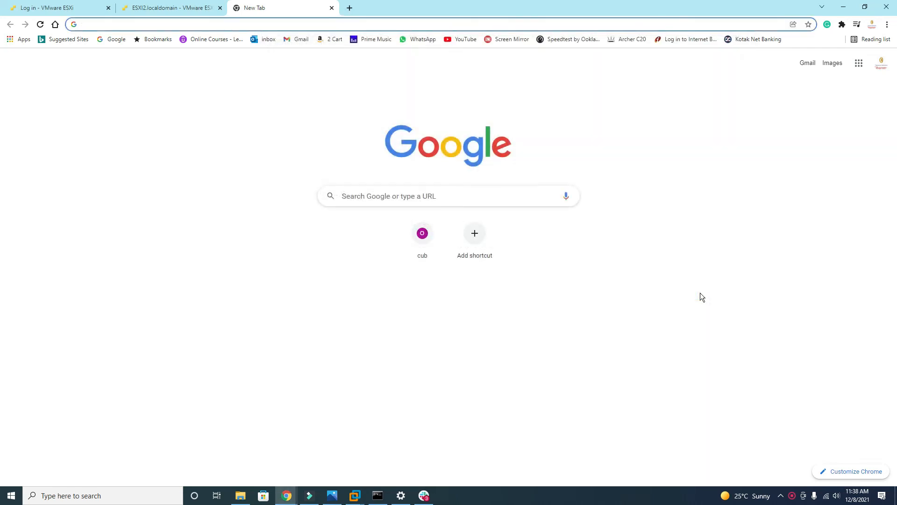
{"action": "left_click", "coordinate": [294, 26]}
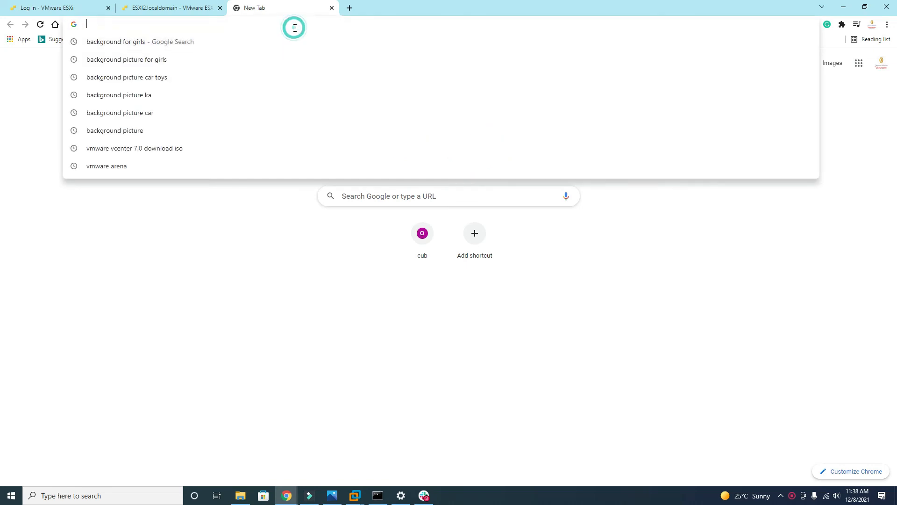
{"action": "type", "text": "ht"}
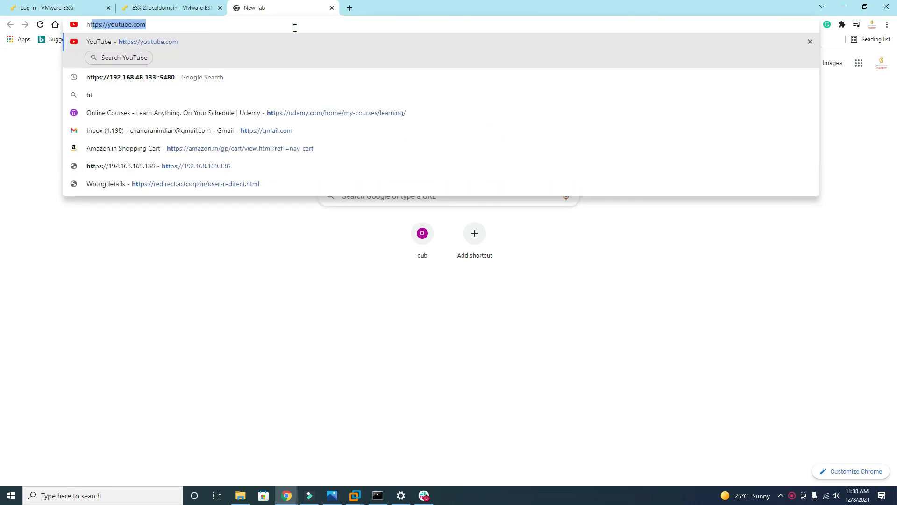
{"action": "type", "text": "pps://192.168"}
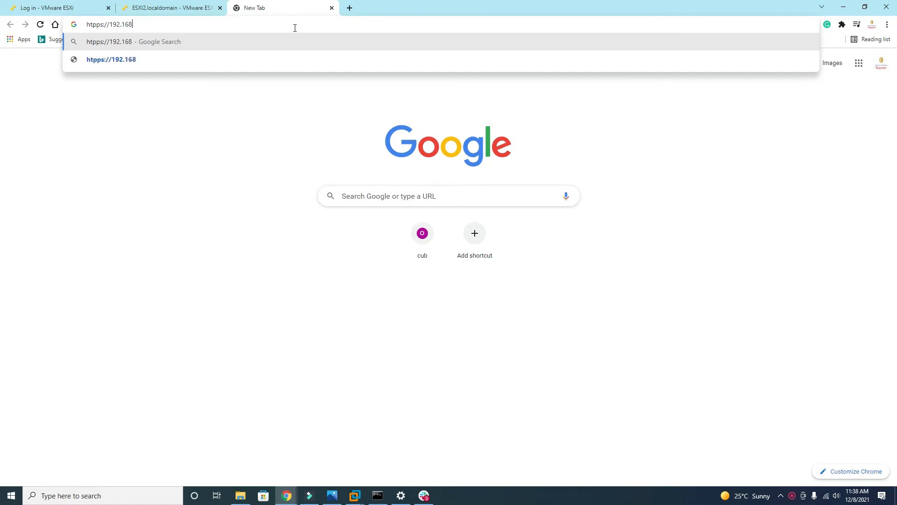
{"action": "type", "text": ".48.133"}
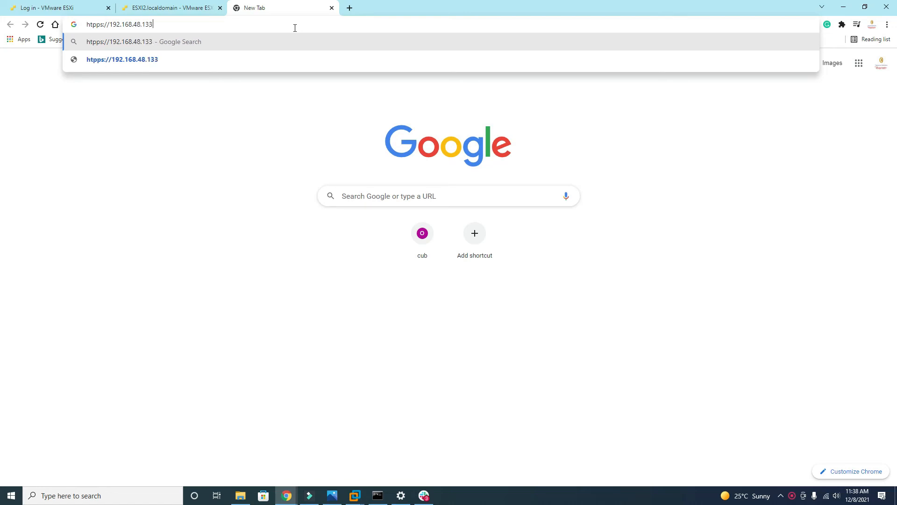
{"action": "type", "text": ":5480"}
{"action": "key", "text": "Return"}
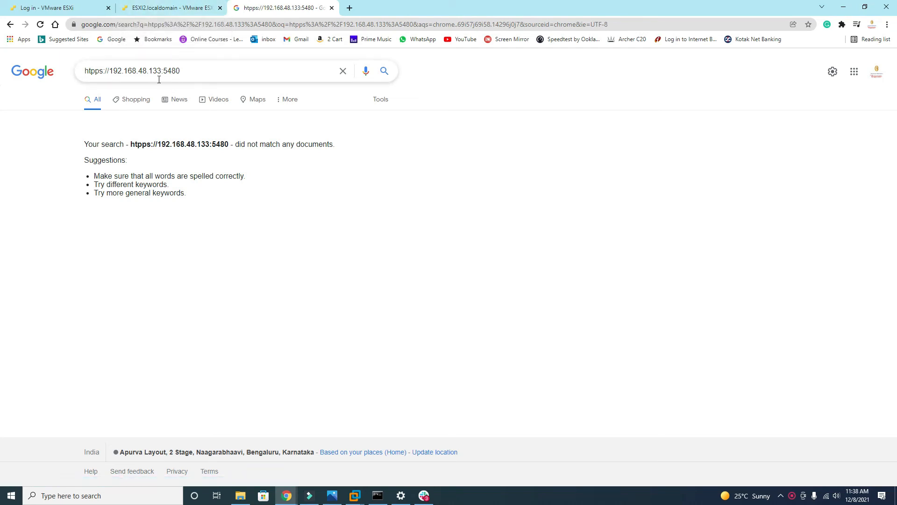
{"action": "left_click_drag", "start_coordinate": [176, 71], "coordinate": [49, 67]}
{"action": "key", "text": "ctrl+c"}
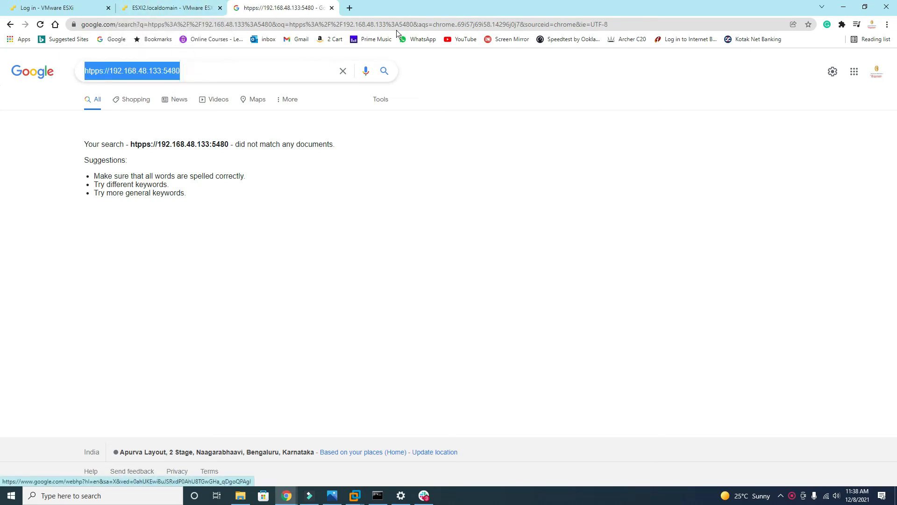
{"action": "left_click", "coordinate": [350, 8]}
{"action": "left_click", "coordinate": [335, 24]}
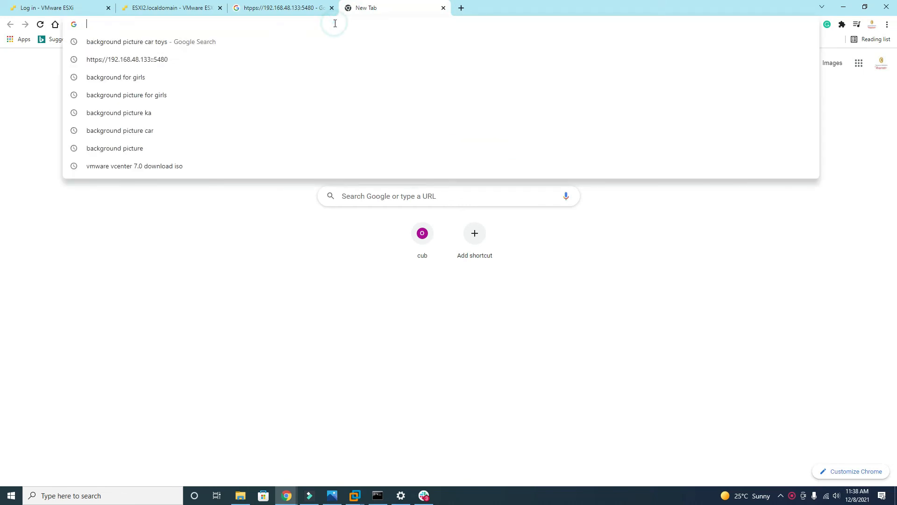
{"action": "key", "text": "ctrl+v"}
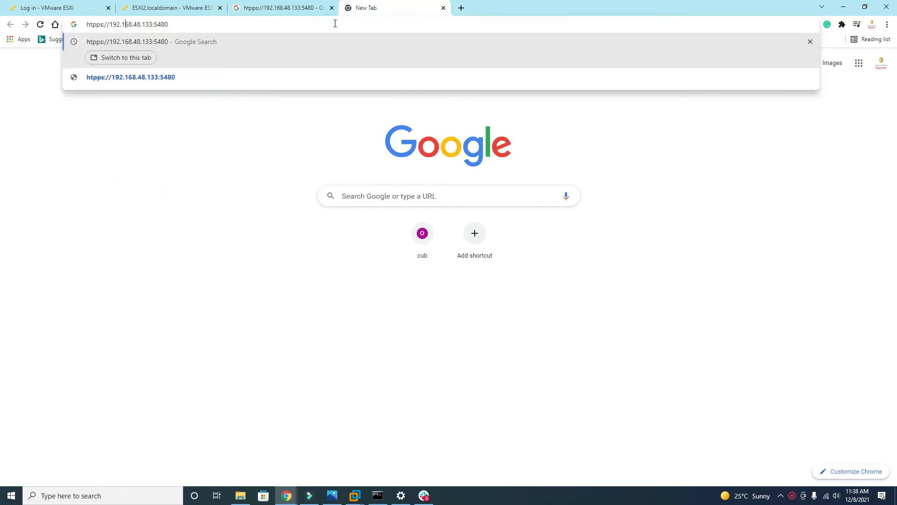
{"action": "key", "text": "BackSpace"}
{"action": "key", "text": "BackSpace"}
{"action": "type", "text": "t"}
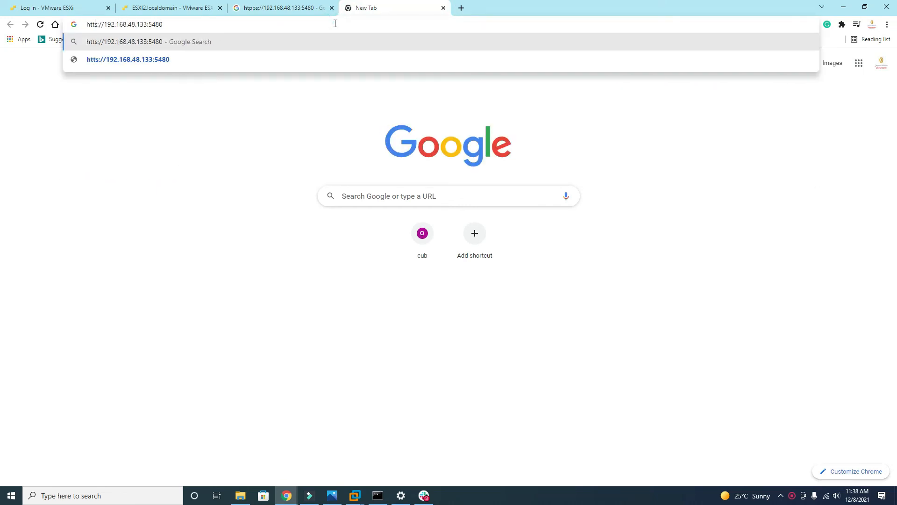
{"action": "type", "text": "p"}
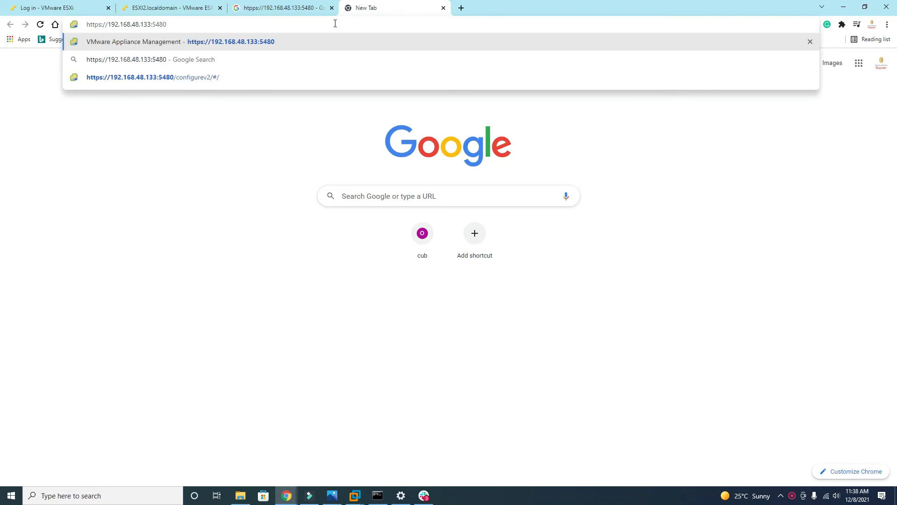
{"action": "key", "text": "Return"}
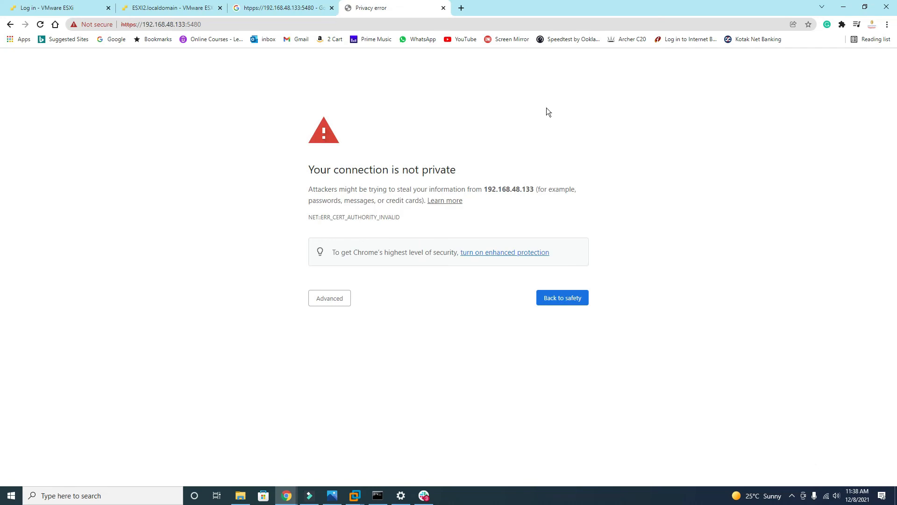
{"action": "left_click", "coordinate": [339, 300]}
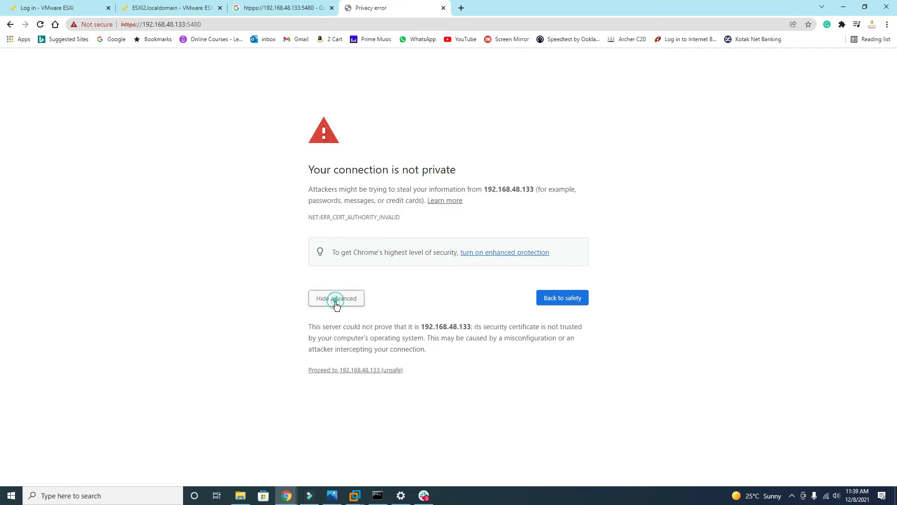
{"action": "left_click", "coordinate": [378, 370]}
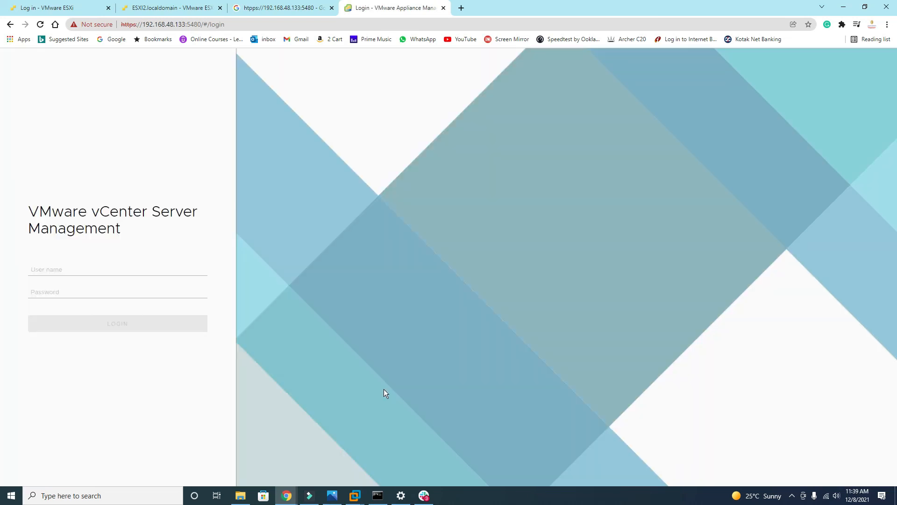
Log in as the SSO administrator and review the Summary health items, all Good
{"action": "left_click", "coordinate": [69, 269]}
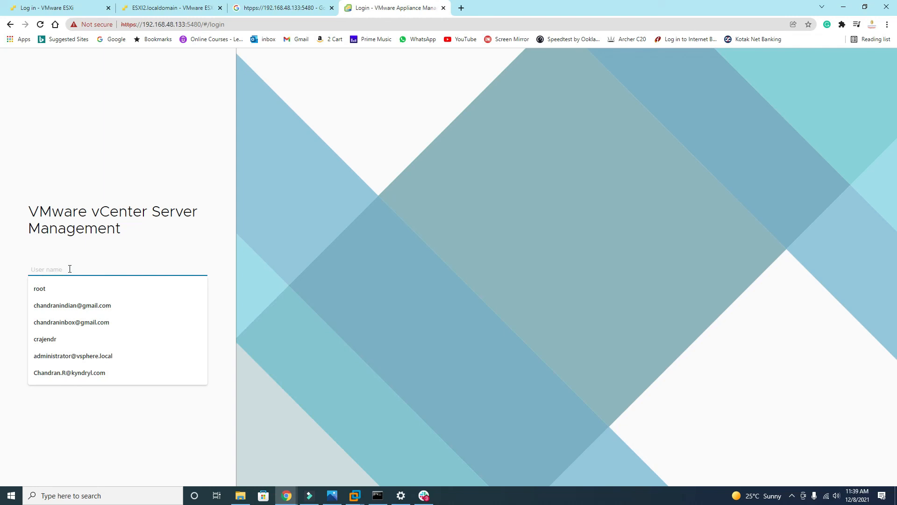
{"action": "type", "text": "administrator@vsphere.local"}
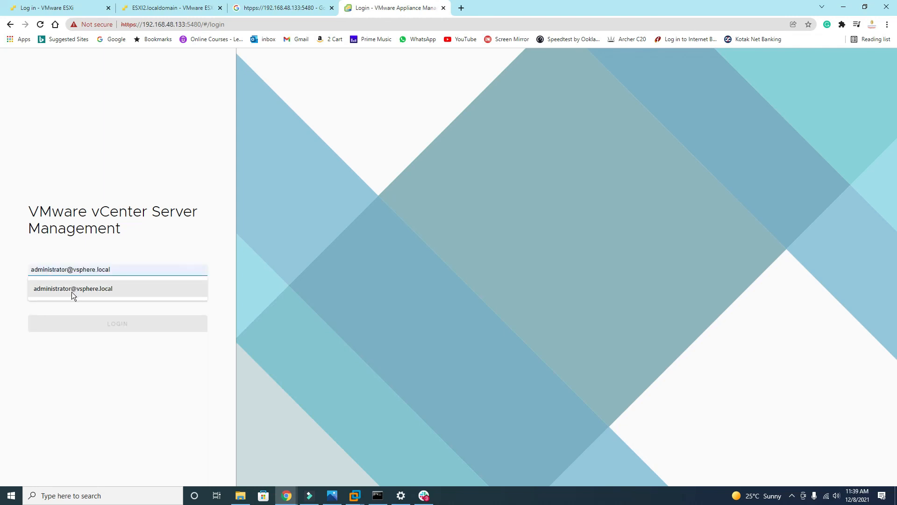
{"action": "left_click", "coordinate": [76, 290]}
{"action": "left_click", "coordinate": [74, 292]}
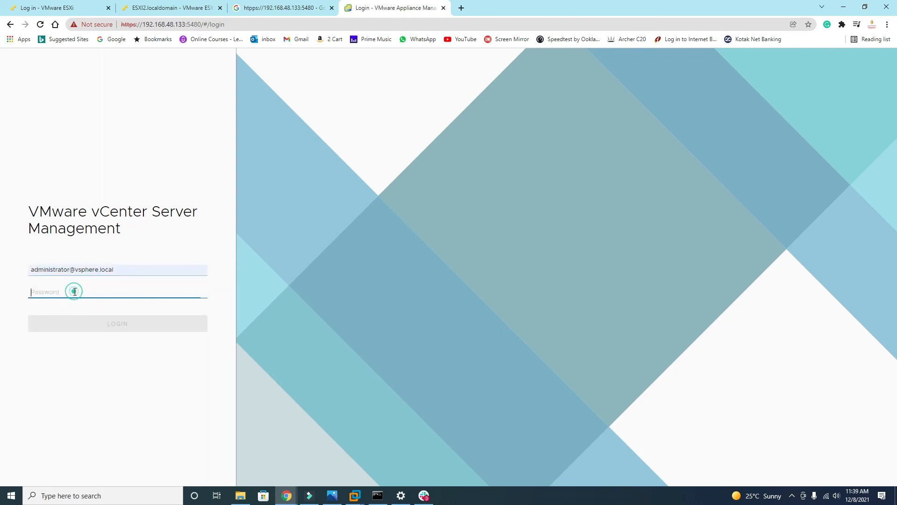
{"action": "type", "text": "*******"}
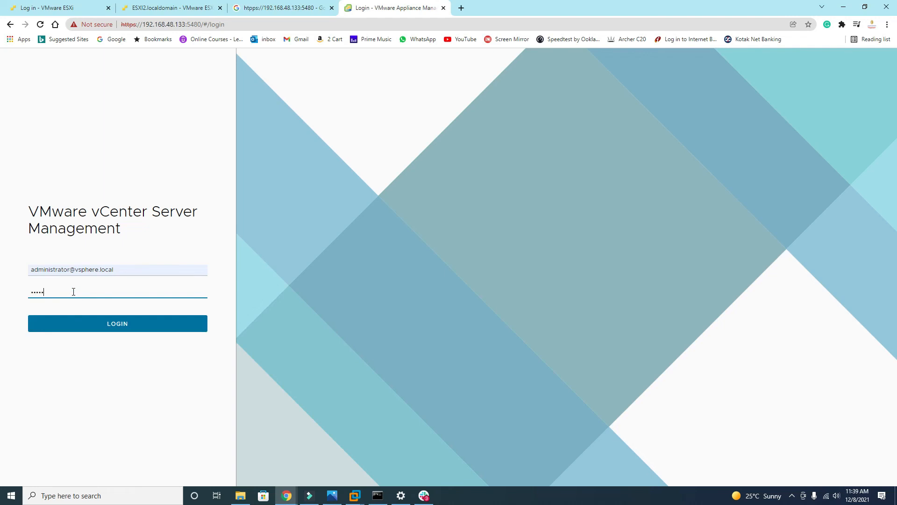
{"action": "type", "text": "*"}
{"action": "left_click", "coordinate": [114, 325]}
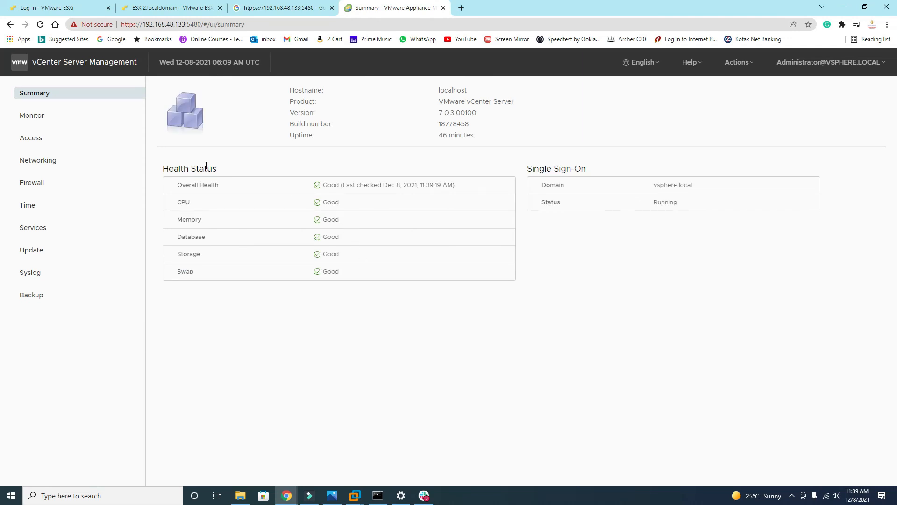
{"action": "left_click_drag", "start_coordinate": [251, 180], "coordinate": [373, 274]}
{"action": "left_click", "coordinate": [376, 317]}
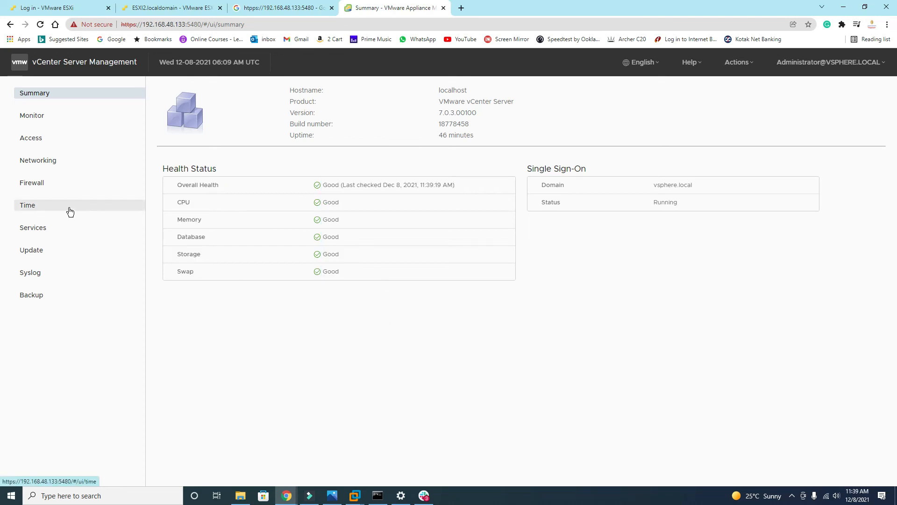
Sign back in to ESXI1 as root, view its virtual machines, then return to ESXI2
{"action": "left_click", "coordinate": [198, 10]}
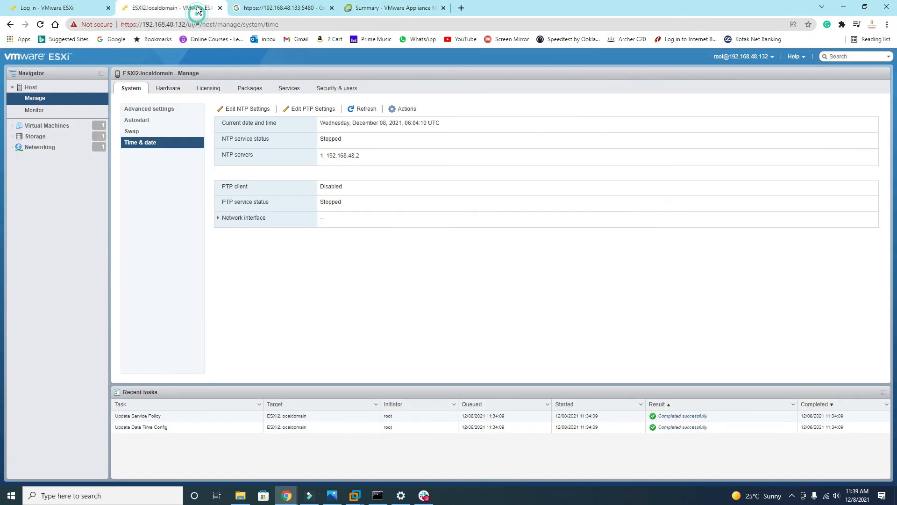
{"action": "left_click", "coordinate": [66, 8]}
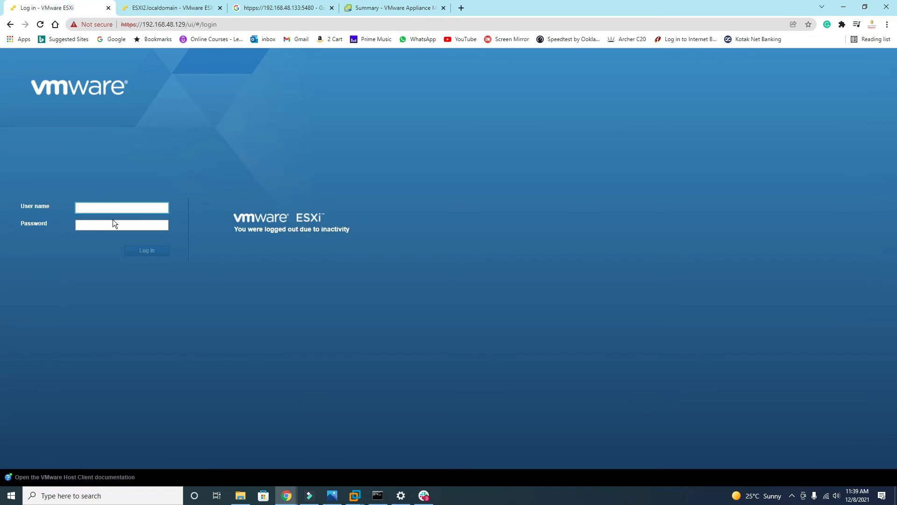
{"action": "left_click", "coordinate": [101, 205]}
{"action": "left_click", "coordinate": [97, 228]}
{"action": "left_click", "coordinate": [102, 224]}
{"action": "type", "text": "*"}
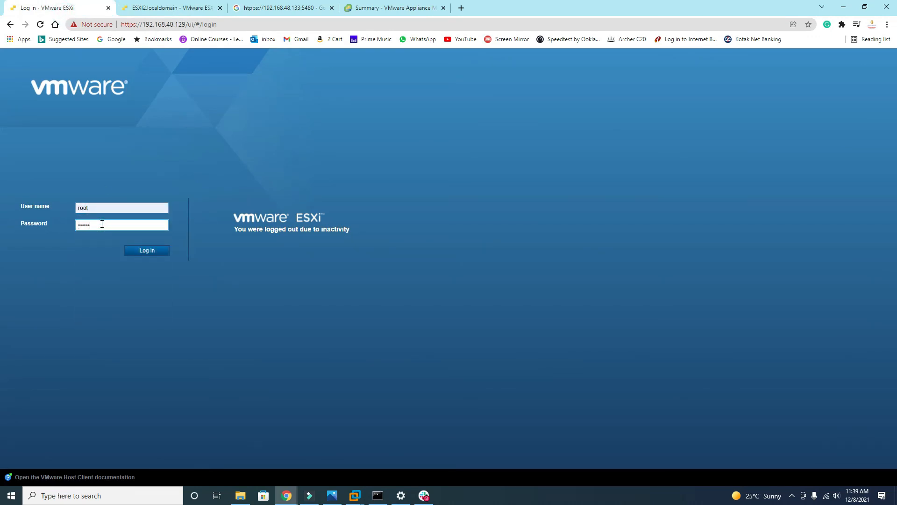
{"action": "key", "text": "Return"}
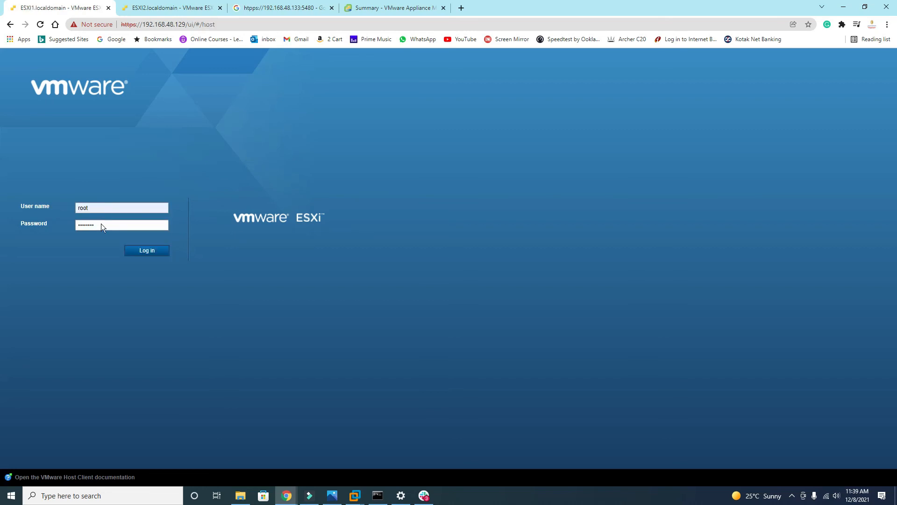
{"action": "left_click", "coordinate": [46, 125]}
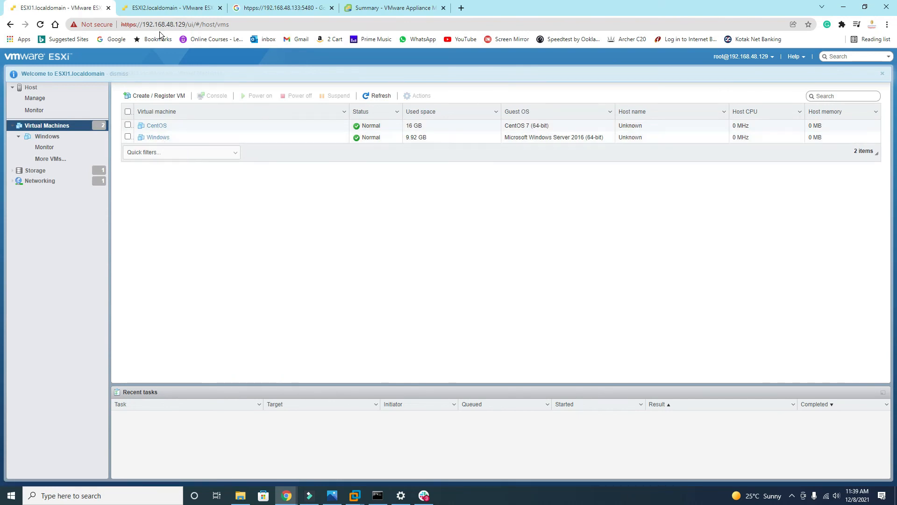
{"action": "left_click", "coordinate": [171, 8]}
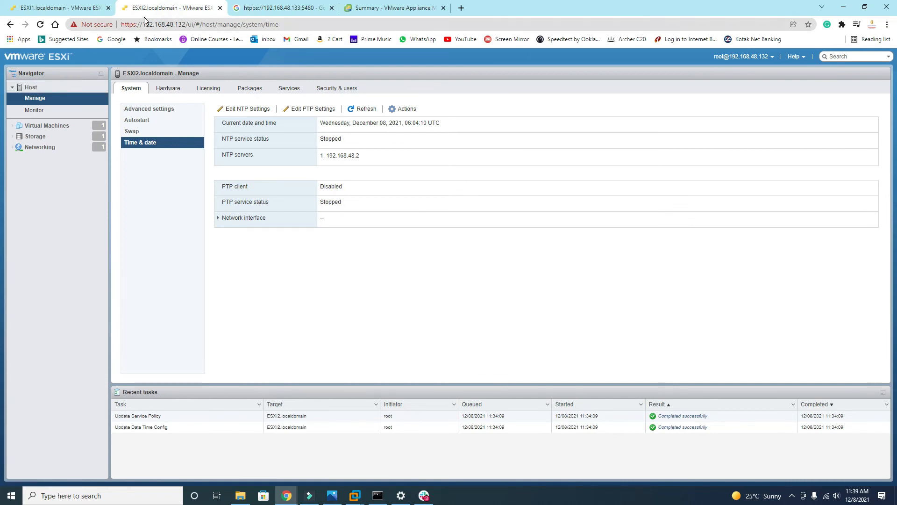
Open Edit settings for the vCenter virtual machine
{"action": "left_click", "coordinate": [70, 126]}
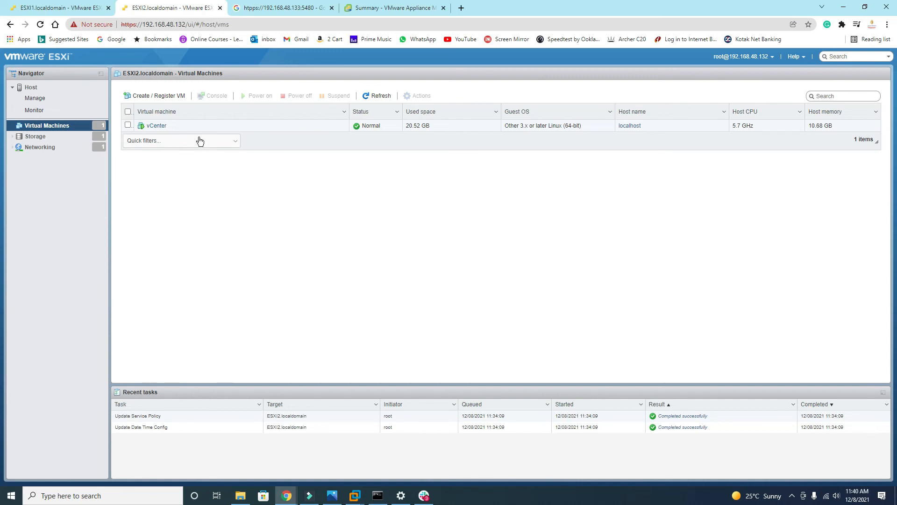
{"action": "left_click", "coordinate": [159, 128]}
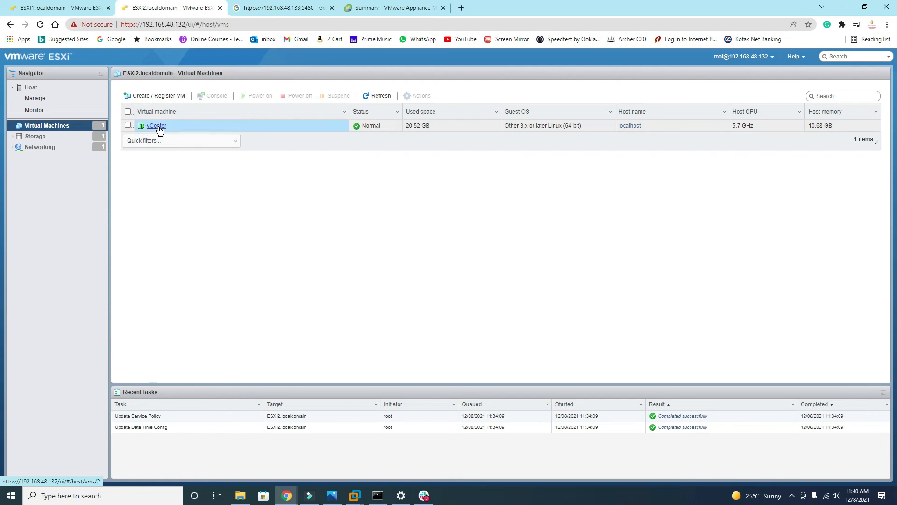
{"action": "right_click", "coordinate": [159, 130]}
{"action": "mouse_move", "coordinate": [182, 147]}
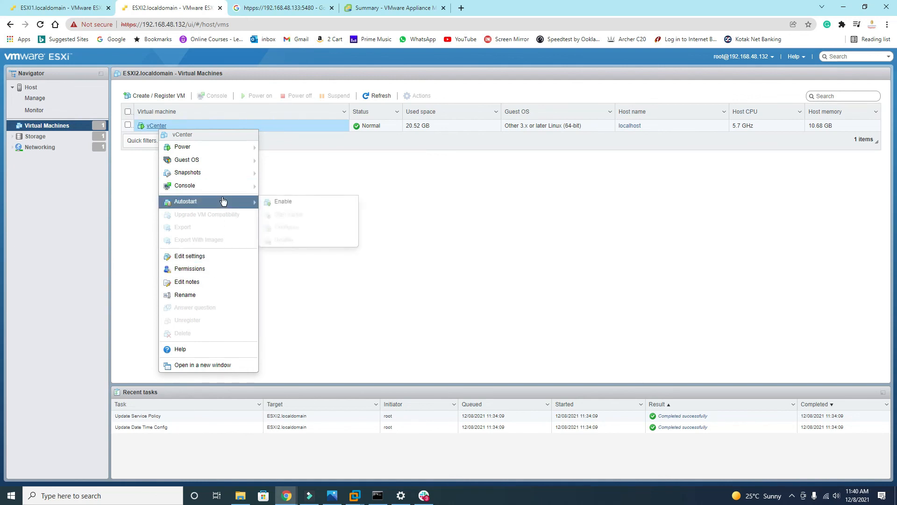
{"action": "mouse_move", "coordinate": [227, 176]}
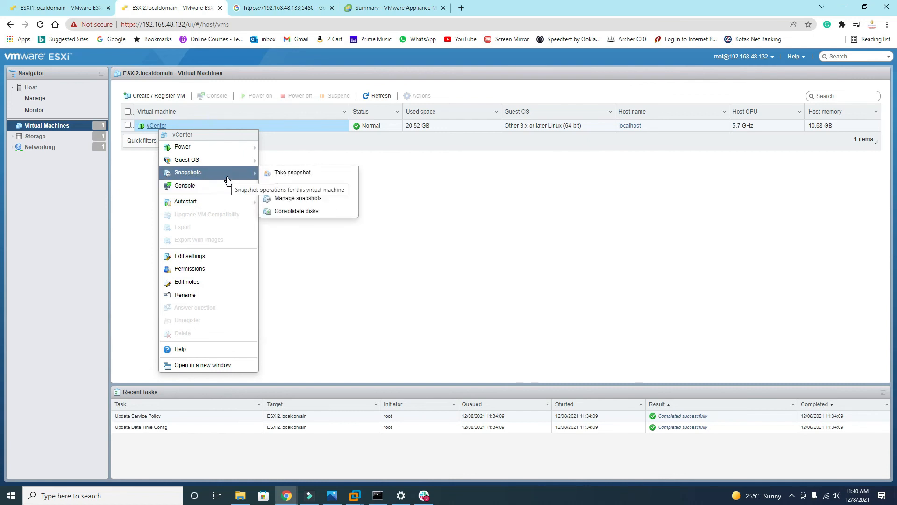
{"action": "mouse_move", "coordinate": [231, 162]}
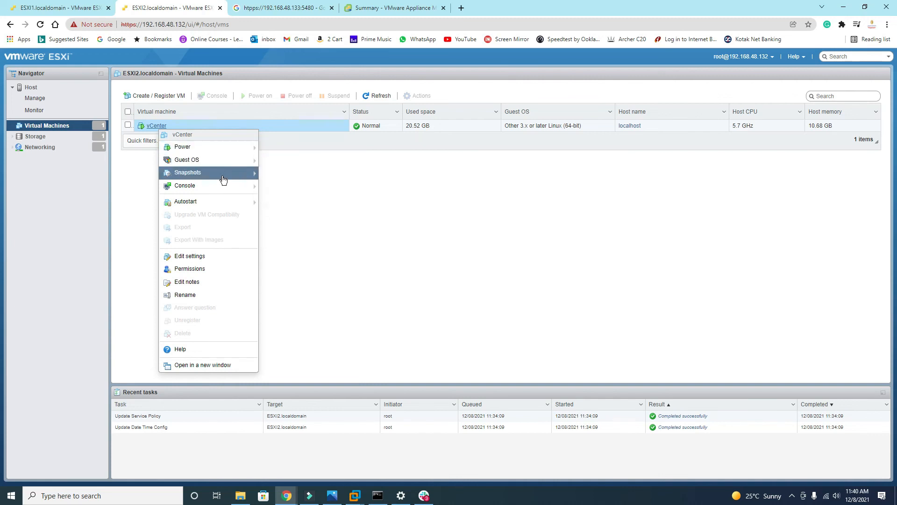
{"action": "left_click", "coordinate": [216, 257]}
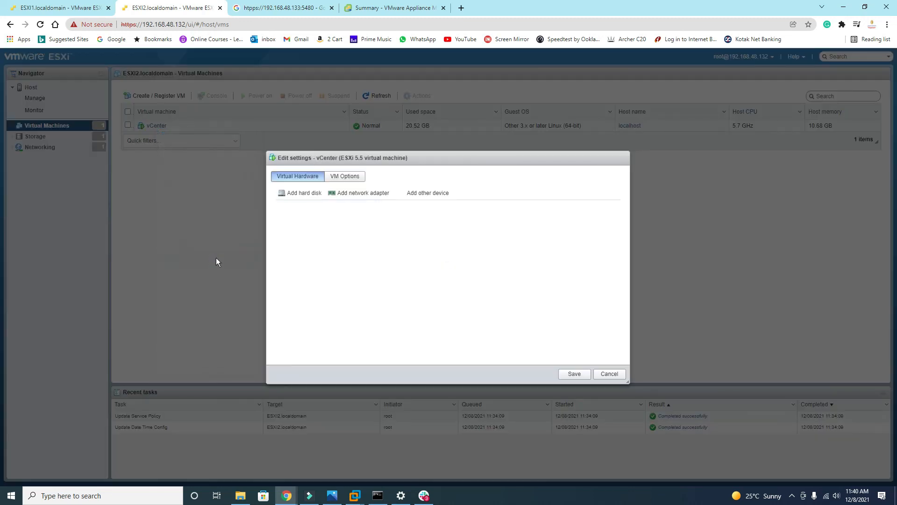
Under VM Options > VMware Tools, enable Synchronize guest time with host and save
{"action": "scroll", "coordinate": [465, 255], "scroll_direction": "down", "scroll_amount": 4}
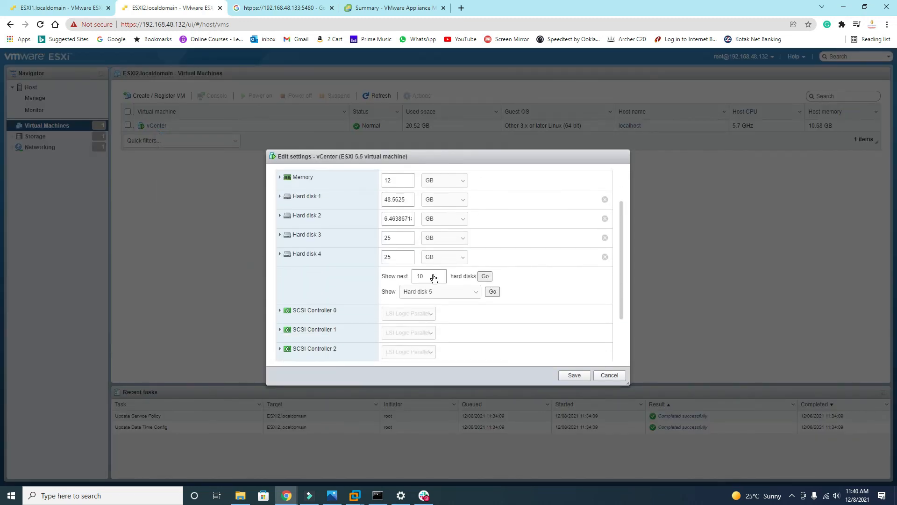
{"action": "scroll", "coordinate": [432, 275], "scroll_direction": "up", "scroll_amount": 5}
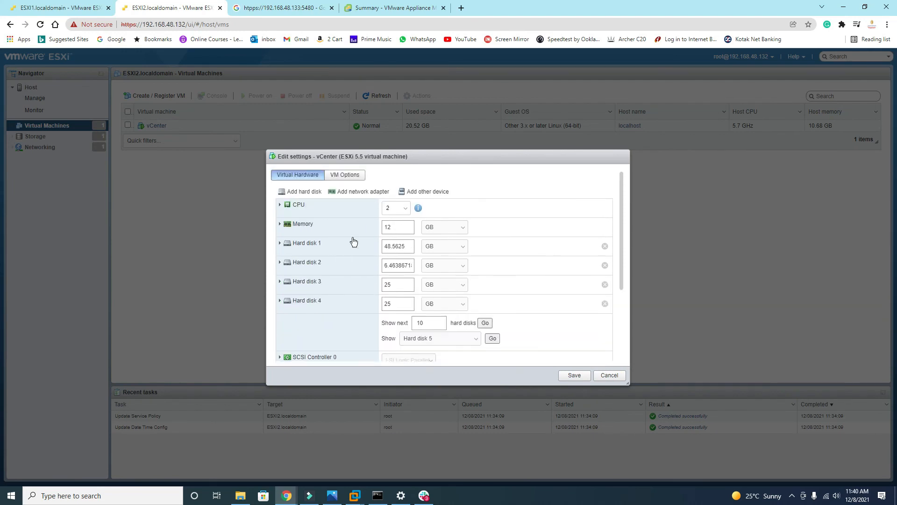
{"action": "left_click", "coordinate": [343, 175]}
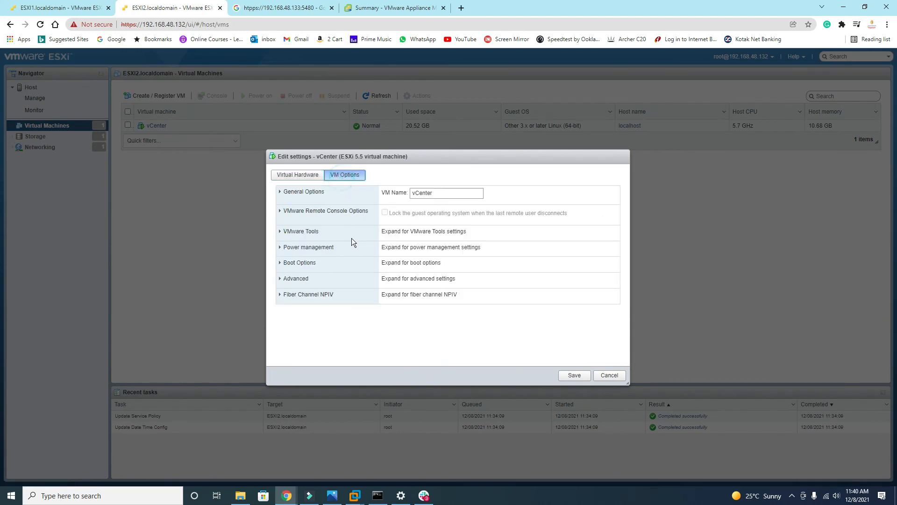
{"action": "left_click", "coordinate": [281, 231]}
{"action": "scroll", "coordinate": [340, 290], "scroll_direction": "down", "scroll_amount": 1}
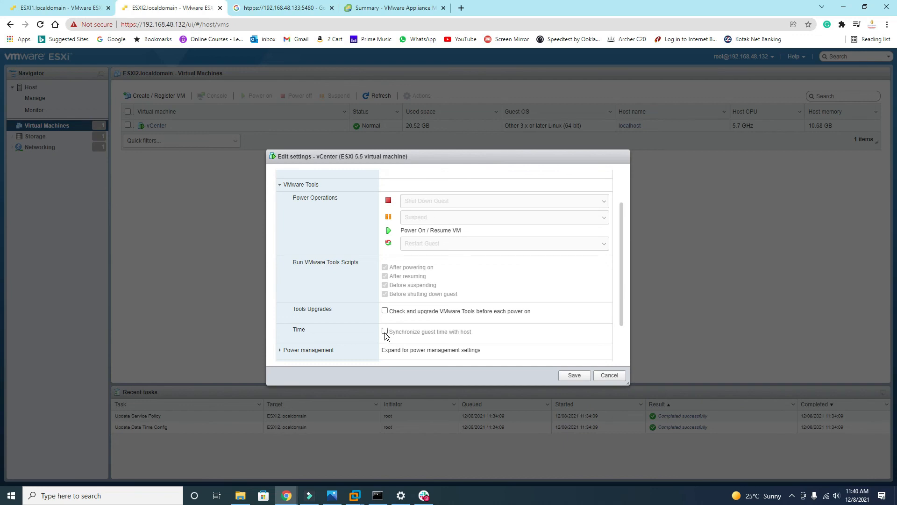
{"action": "scroll", "coordinate": [425, 332], "scroll_direction": "up", "scroll_amount": 1}
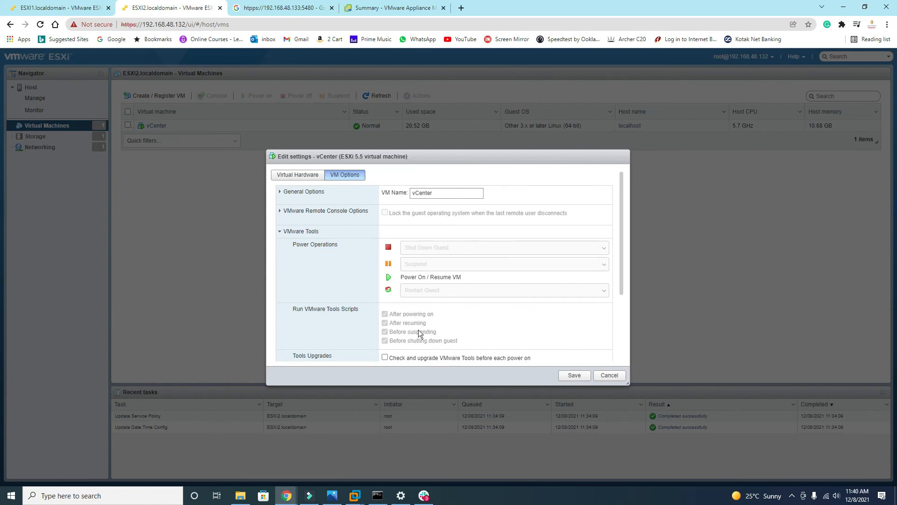
{"action": "scroll", "coordinate": [541, 318], "scroll_direction": "down", "scroll_amount": 2}
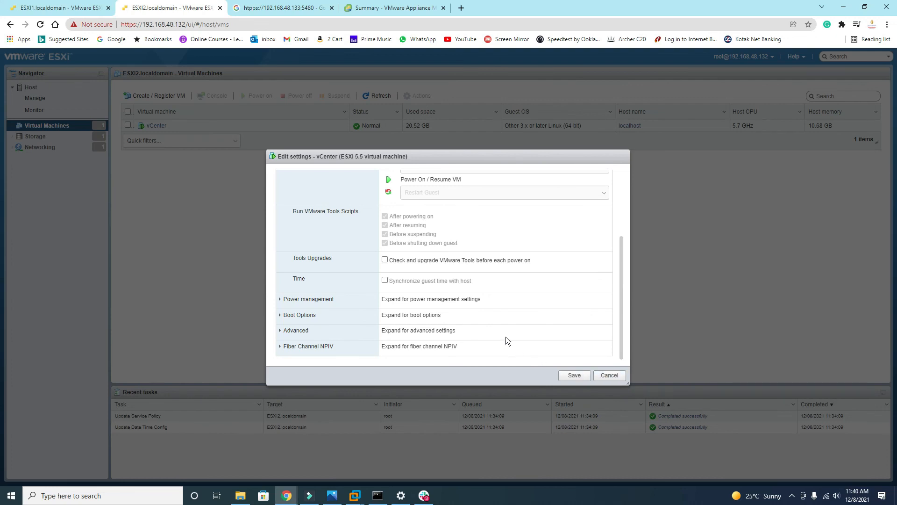
{"action": "left_click", "coordinate": [385, 282]}
{"action": "left_click", "coordinate": [573, 375]}
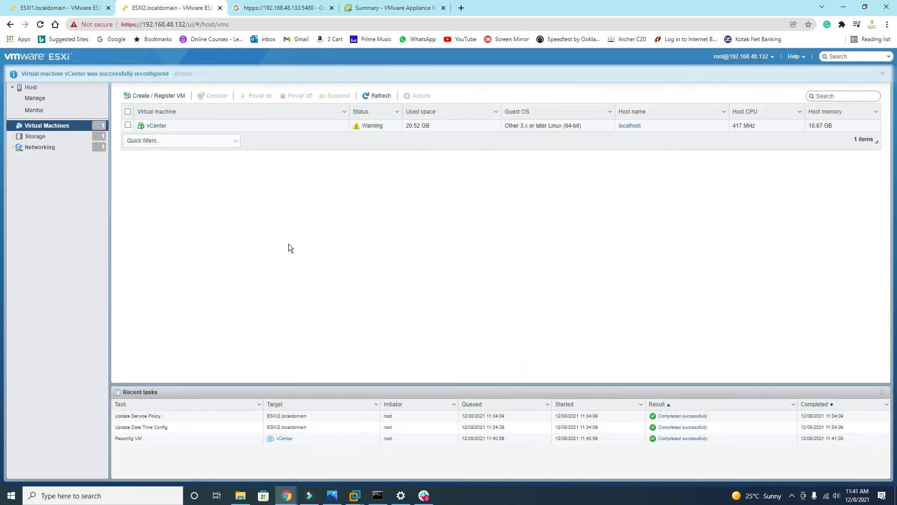
Open the vCenter VM's summary (IP 192.168.48.133), glance at ESXI1, and return
{"action": "left_click", "coordinate": [159, 127]}
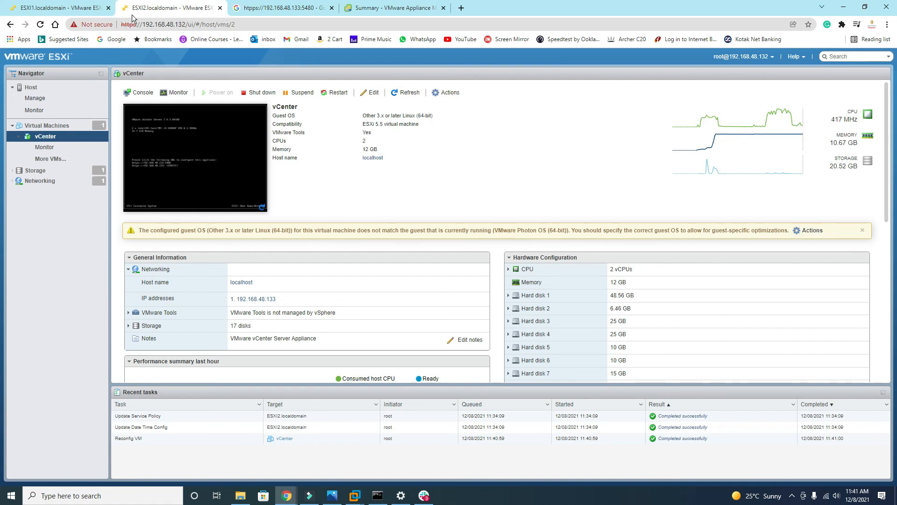
{"action": "left_click", "coordinate": [60, 8]}
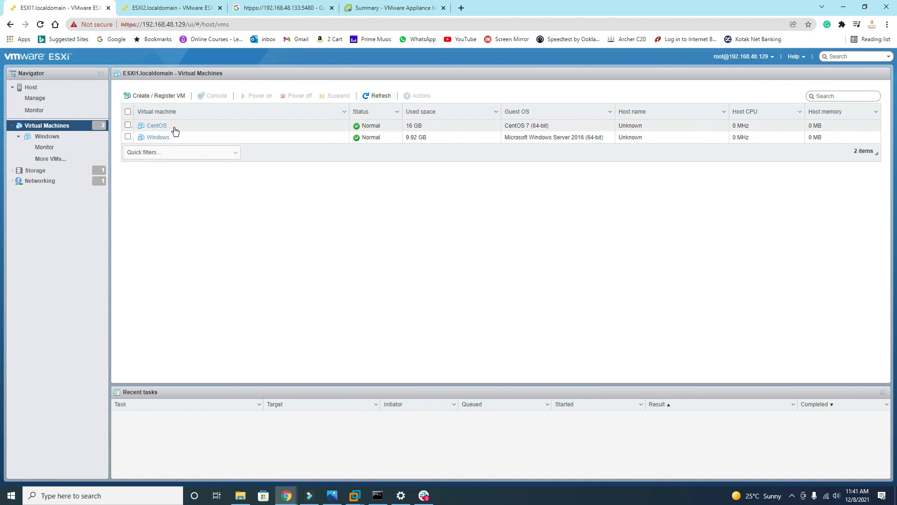
{"action": "left_click", "coordinate": [159, 8]}
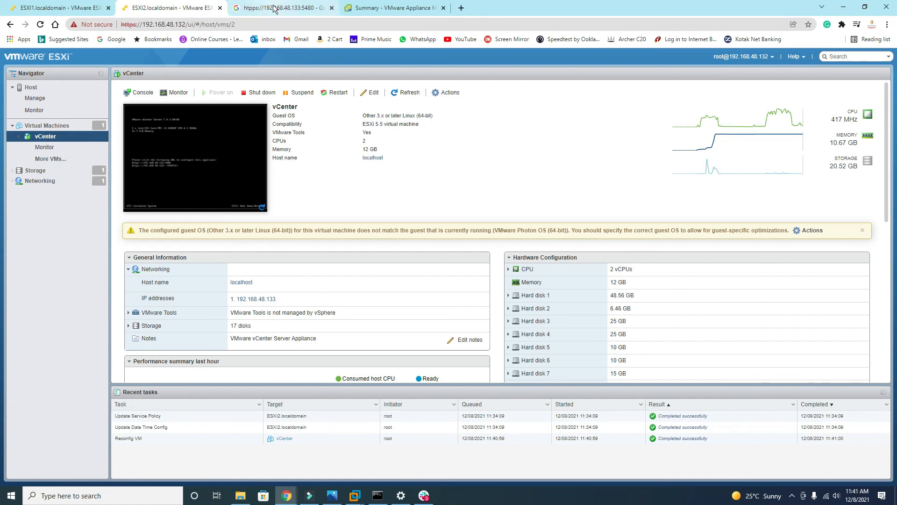
{"action": "left_click", "coordinate": [258, 8]}
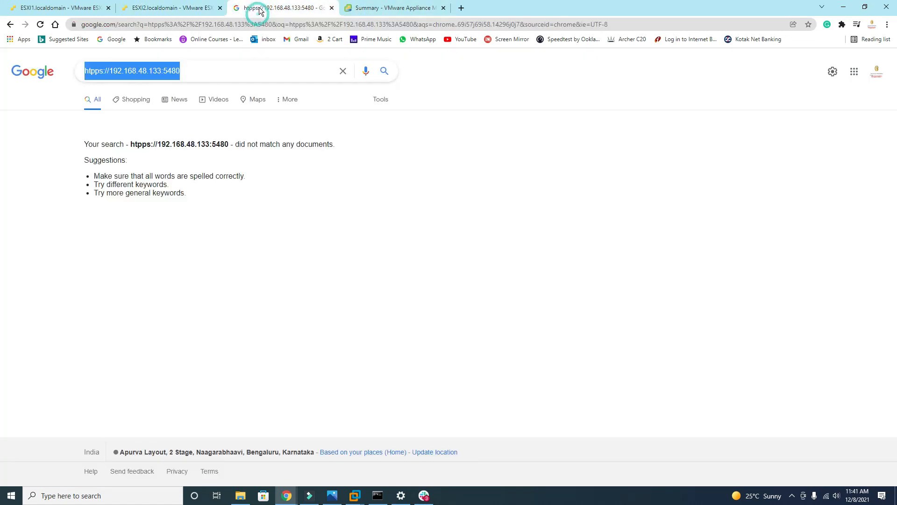
{"action": "left_click", "coordinate": [161, 74]}
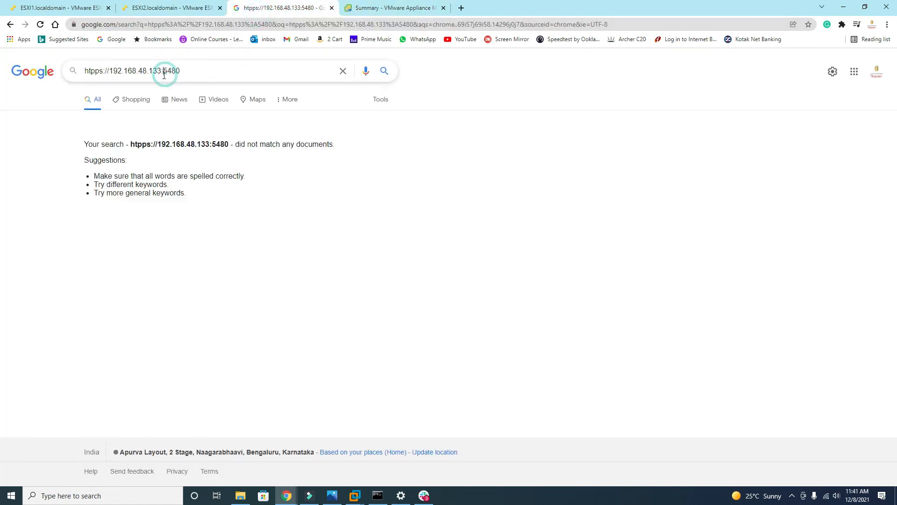
{"action": "left_click_drag", "start_coordinate": [161, 73], "coordinate": [78, 69]}
{"action": "key", "text": "ctrl+c"}
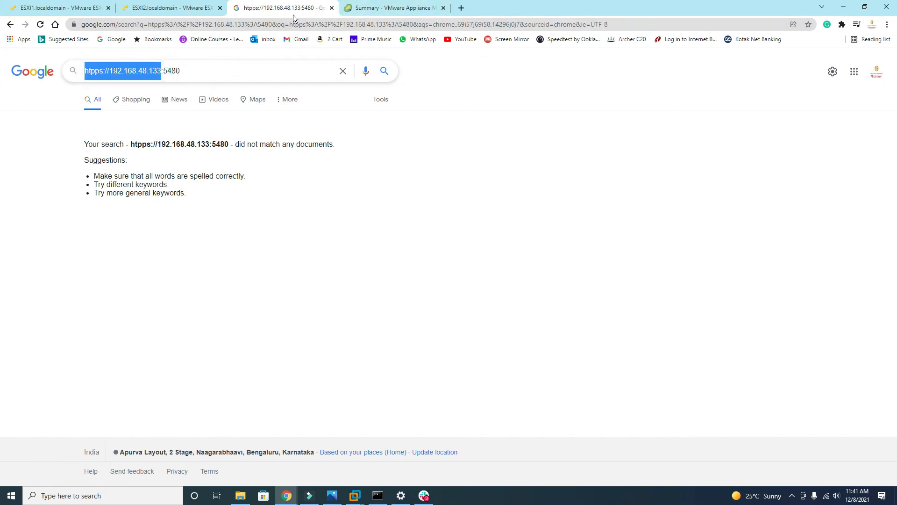
{"action": "left_click", "coordinate": [288, 25]}
{"action": "key", "text": "ctrl+v"}
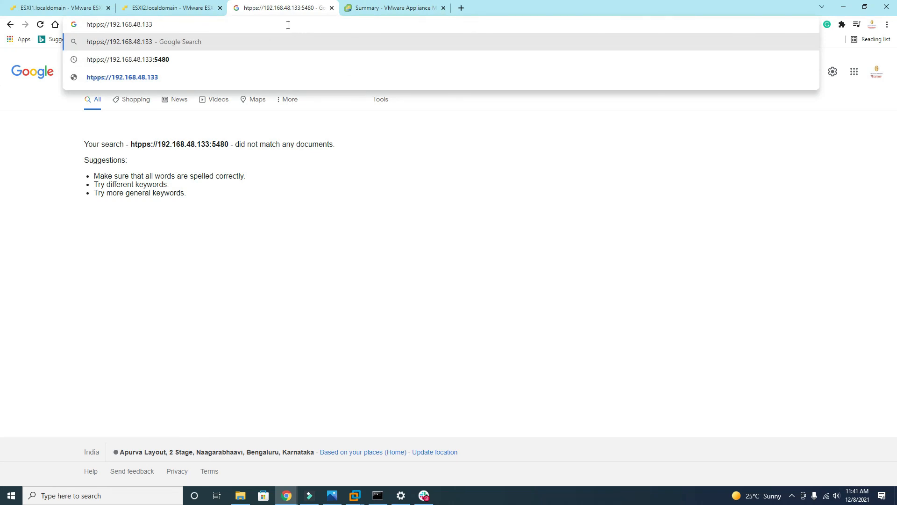
{"action": "key", "text": "BackSpace"}
{"action": "type", "text": "t"}
{"action": "key", "text": "Return"}
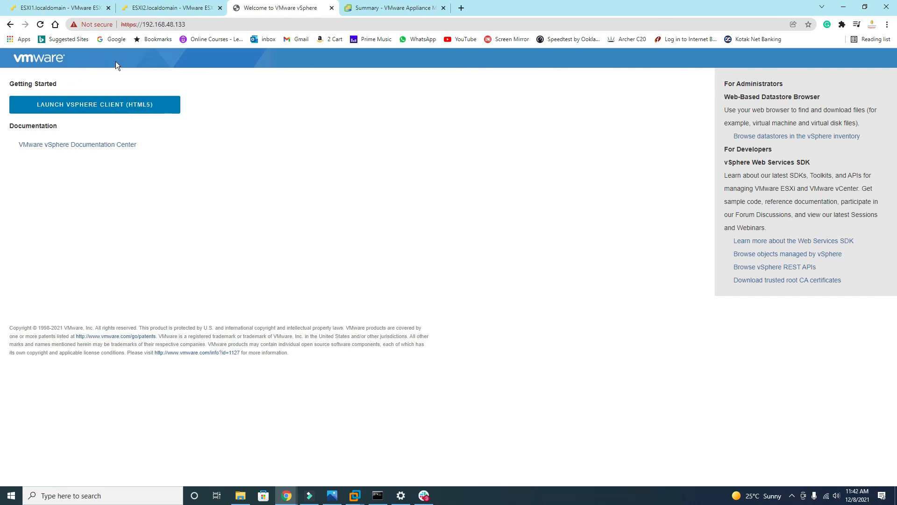
Sign in to the HTML5 vSphere Client as the SSO administrator and expand the 192.168.48.133 inventory tree
{"action": "left_click", "coordinate": [130, 107]}
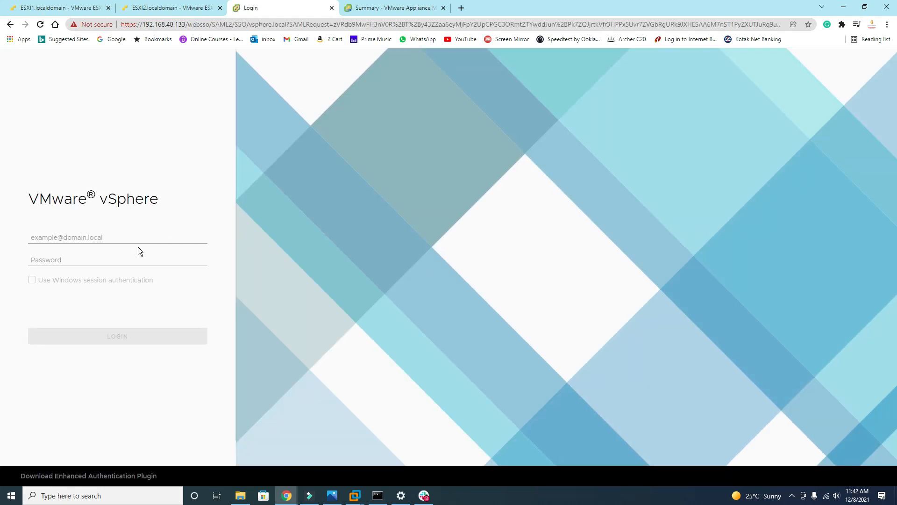
{"action": "left_click", "coordinate": [90, 237]}
{"action": "type", "text": "administrator@vsphere.local"}
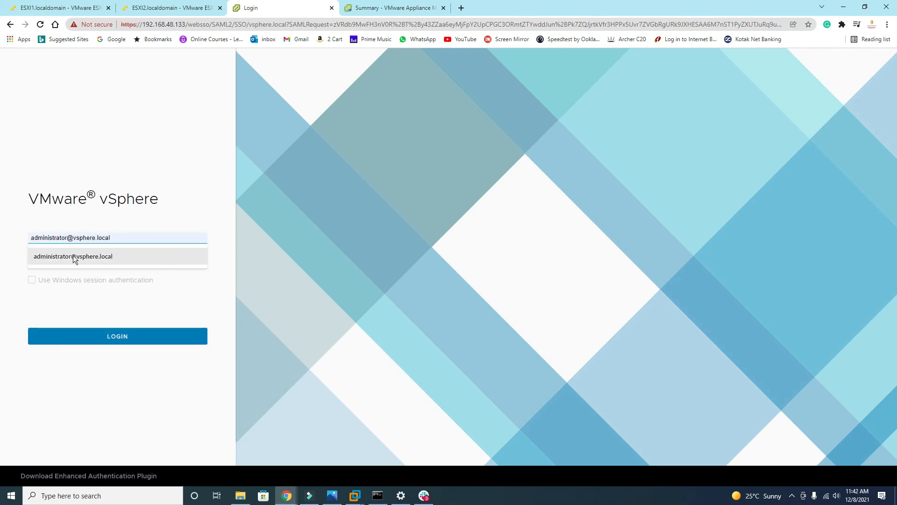
{"action": "left_click", "coordinate": [73, 256]}
{"action": "left_click", "coordinate": [72, 260]}
{"action": "type", "text": "••••••••"}
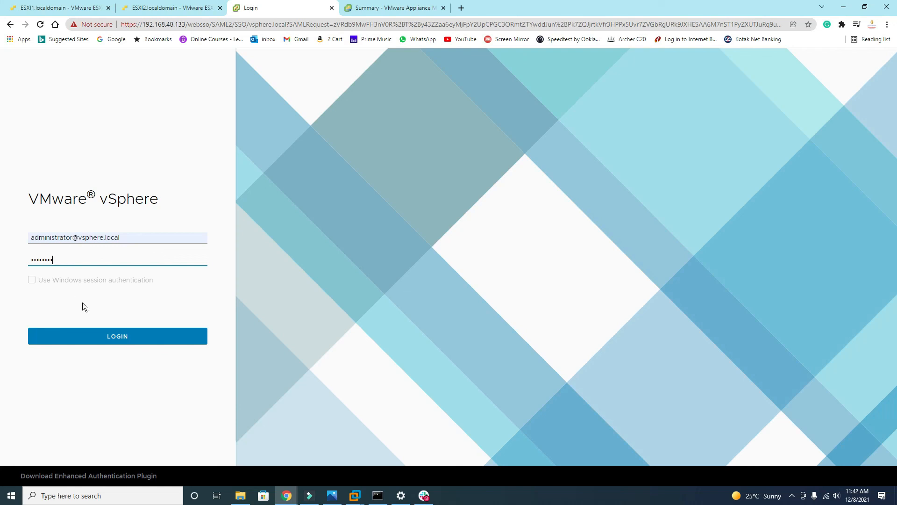
{"action": "left_click", "coordinate": [110, 338]}
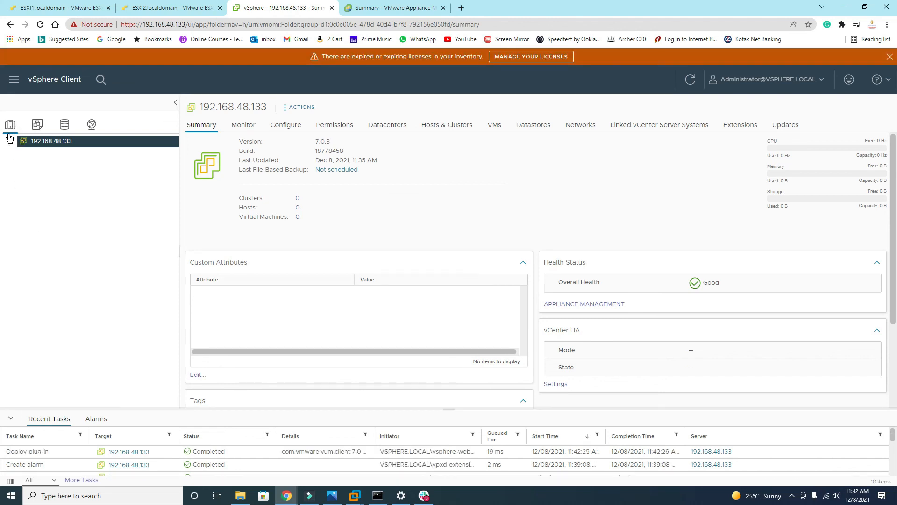
{"action": "left_click", "coordinate": [9, 142]}
Switch from the ESXI2 host client tab to ESXI1 to view the CentOS and Windows VMs
{"action": "left_click", "coordinate": [154, 8]}
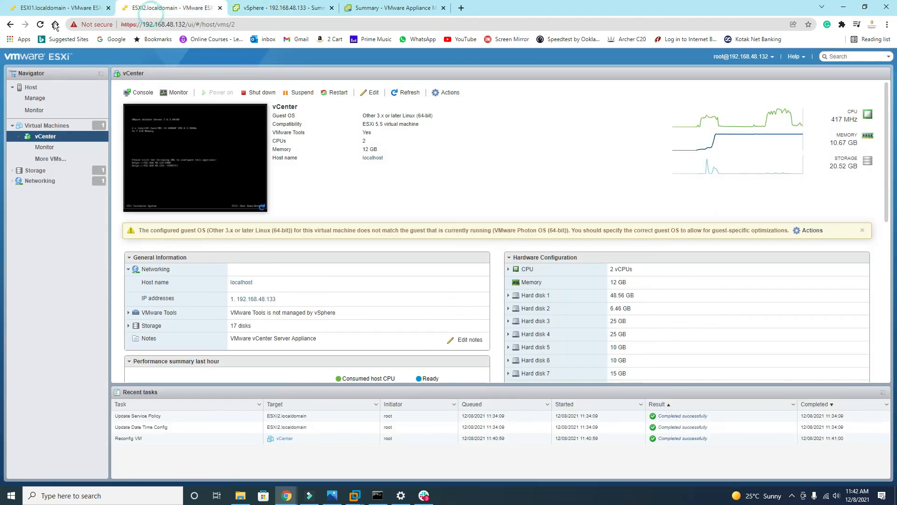
{"action": "left_click", "coordinate": [51, 8]}
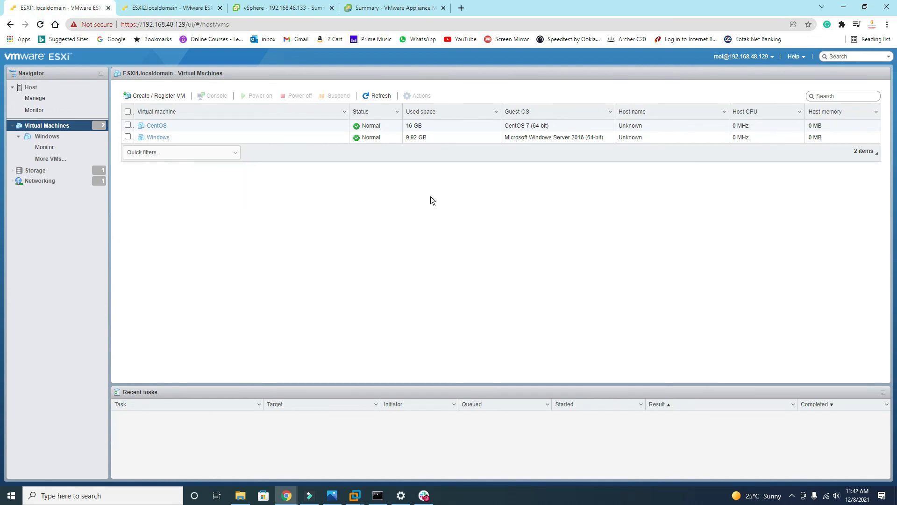